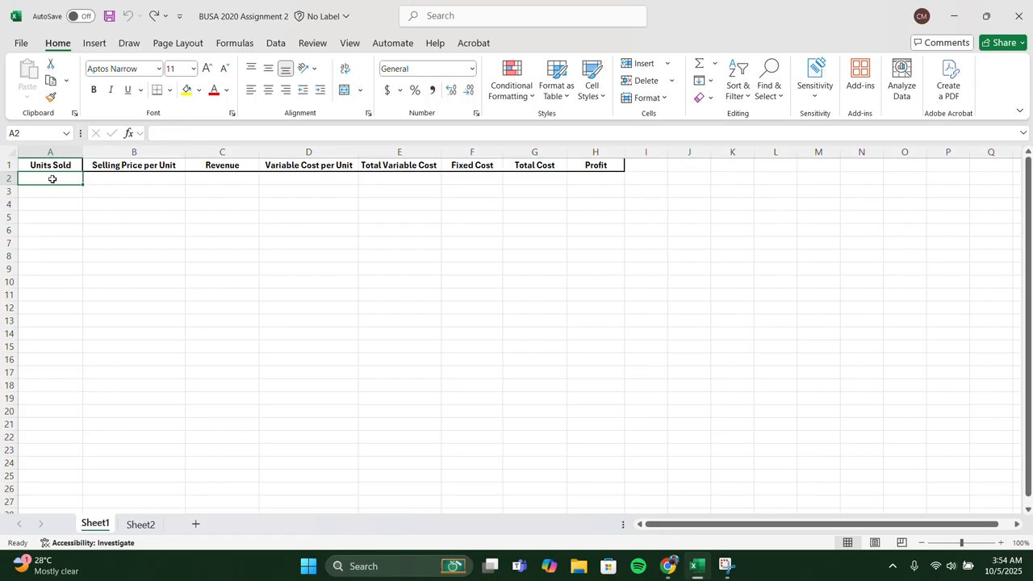
Enter 0 as Units Sold in A2 and 5 as Selling Price per Unit in B2.
{"action": "type", "text": "0"}
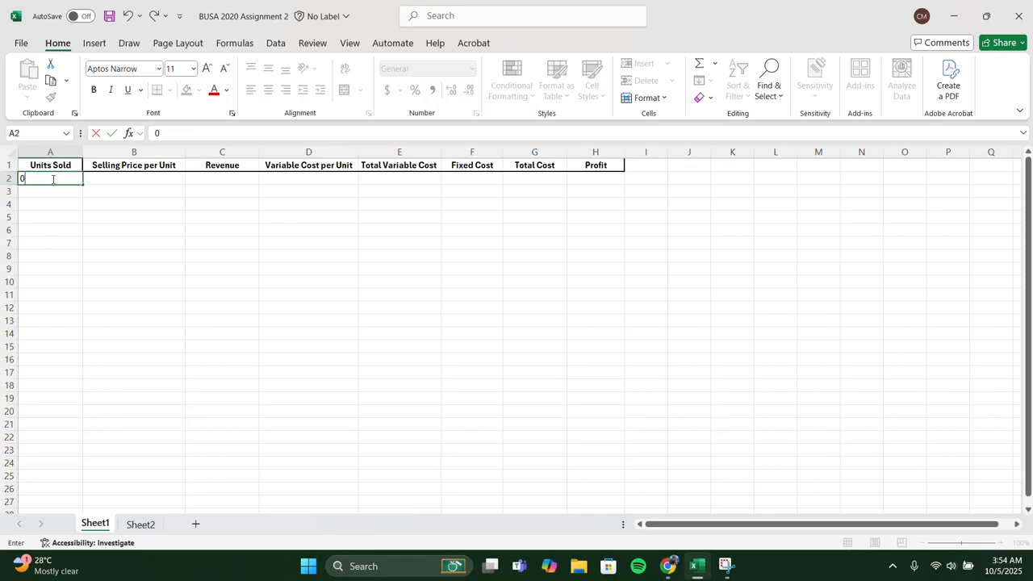
{"action": "key", "text": "Tab"}
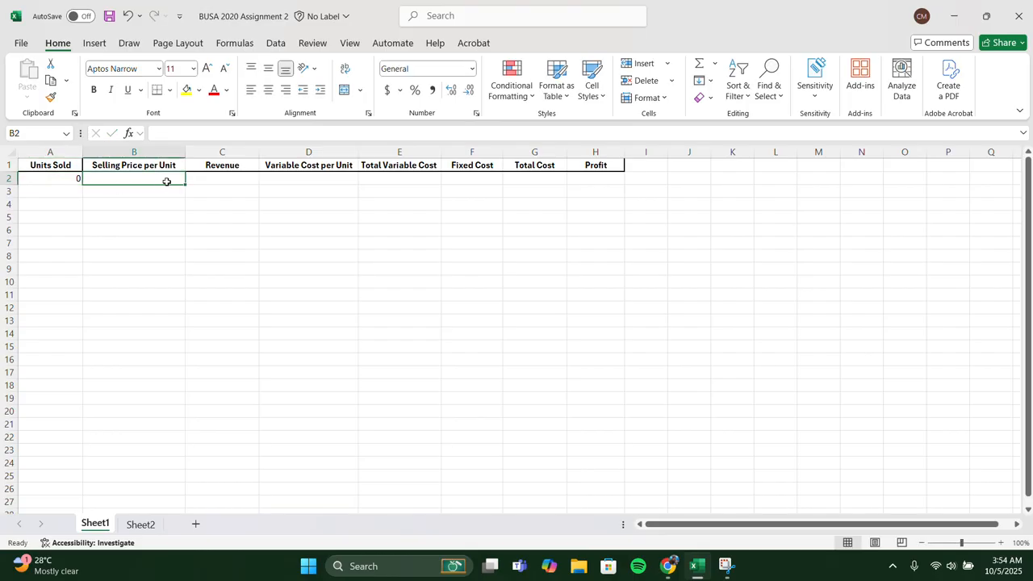
{"action": "type", "text": "5"}
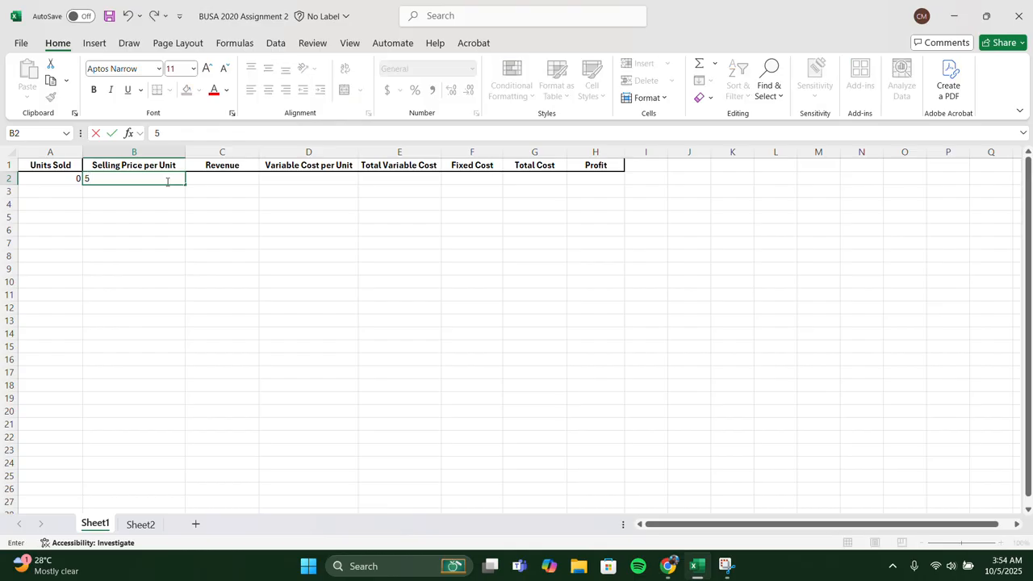
{"action": "key", "text": "Tab"}
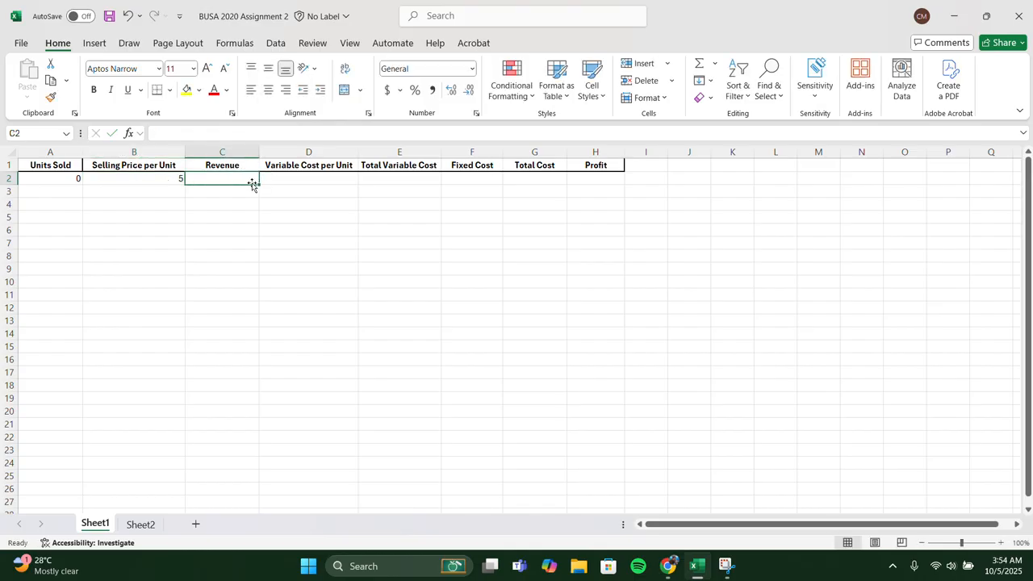
Calculate Revenue in C2 with the formula =B2*A2.
{"action": "type", "text": "="}
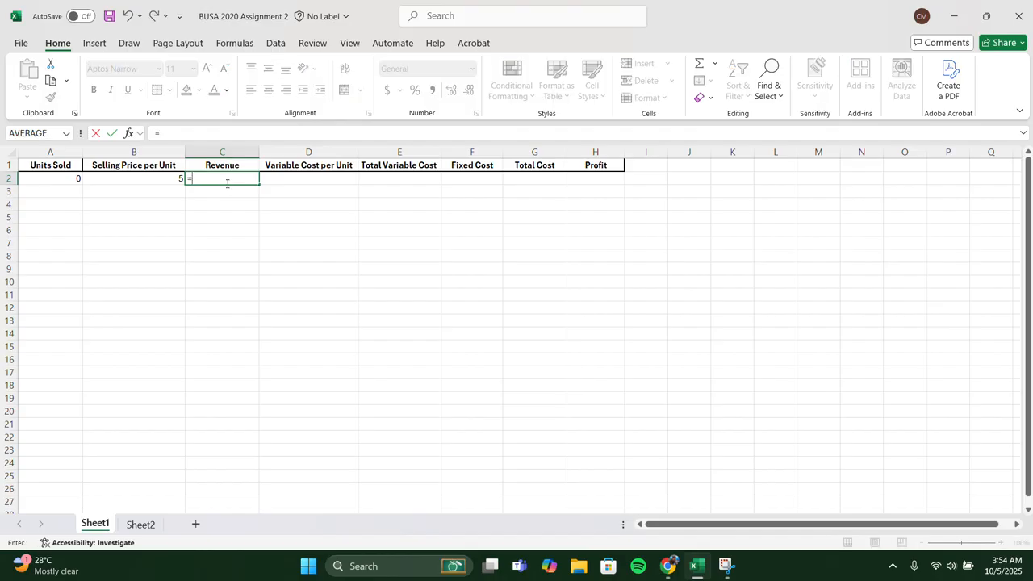
{"action": "left_click", "coordinate": [123, 176]}
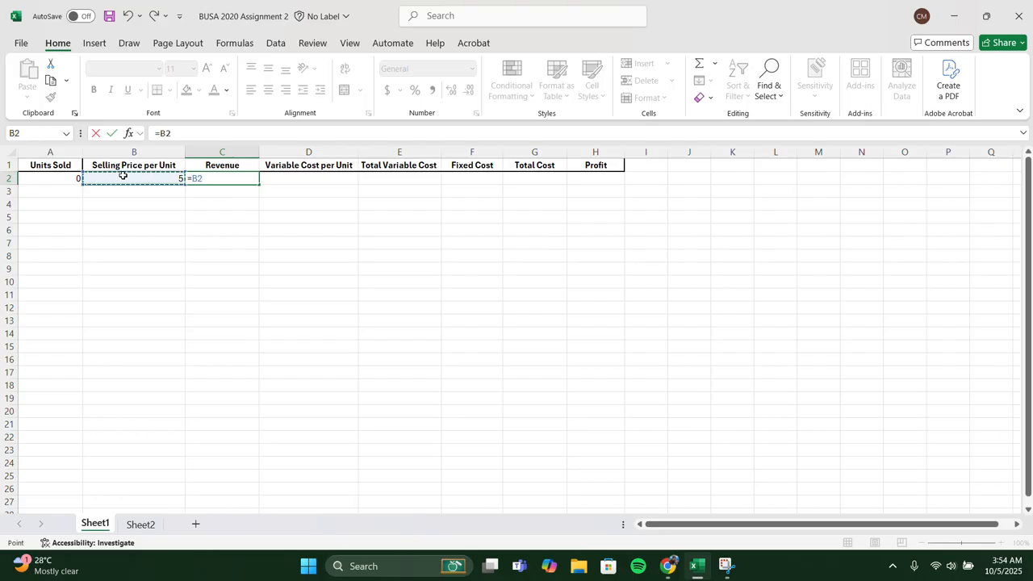
{"action": "type", "text": "*"}
{"action": "left_click", "coordinate": [58, 179]}
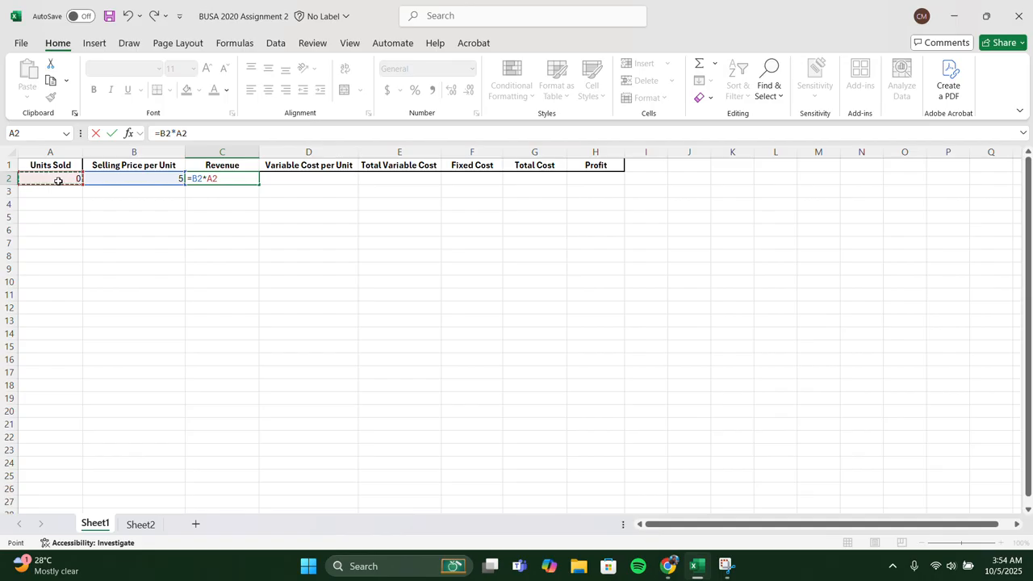
{"action": "key", "text": "Tab"}
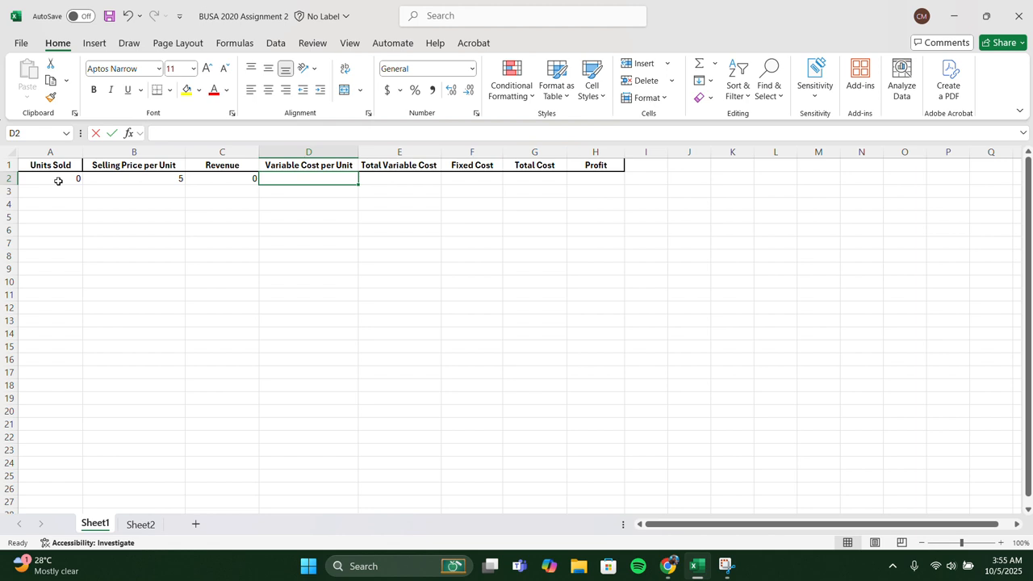
Enter 1.75 as Variable Cost per Unit in D2 and calculate Total Variable Cost in E2 with =D2*A2.
{"action": "type", "text": "1"}
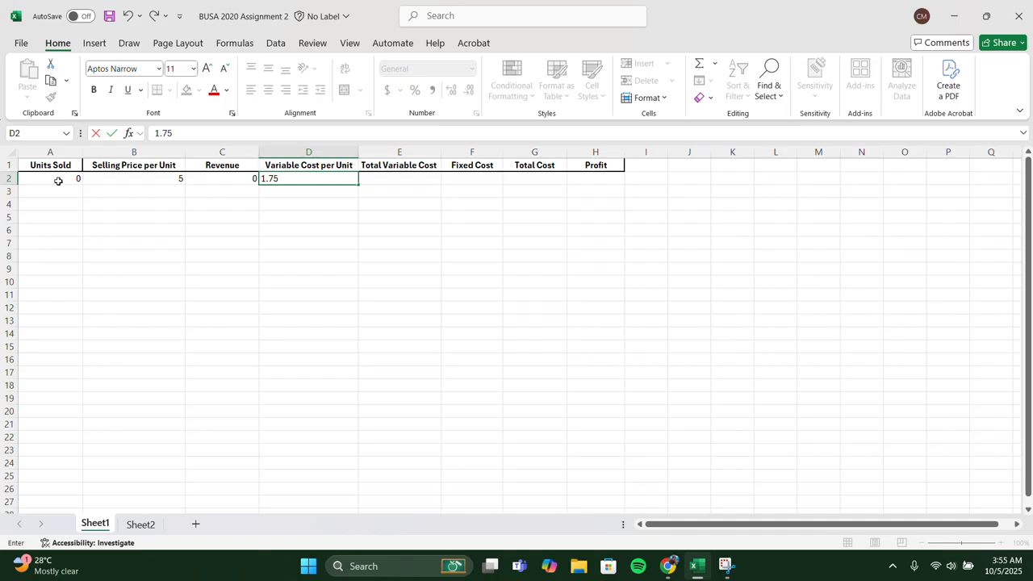
{"action": "type", "text": ".75"}
{"action": "left_click", "coordinate": [396, 179]}
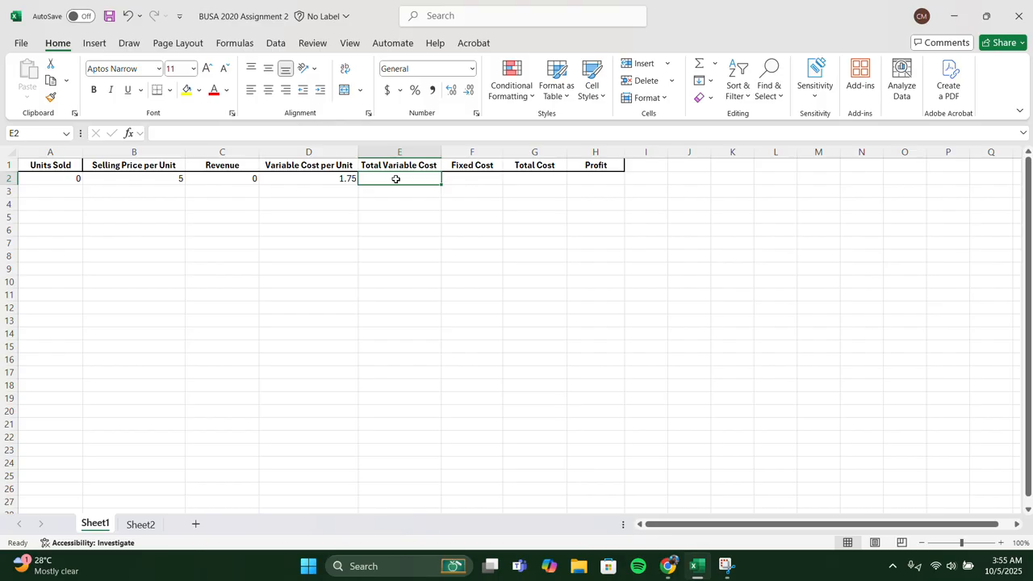
{"action": "type", "text": "="}
{"action": "left_click", "coordinate": [325, 178]}
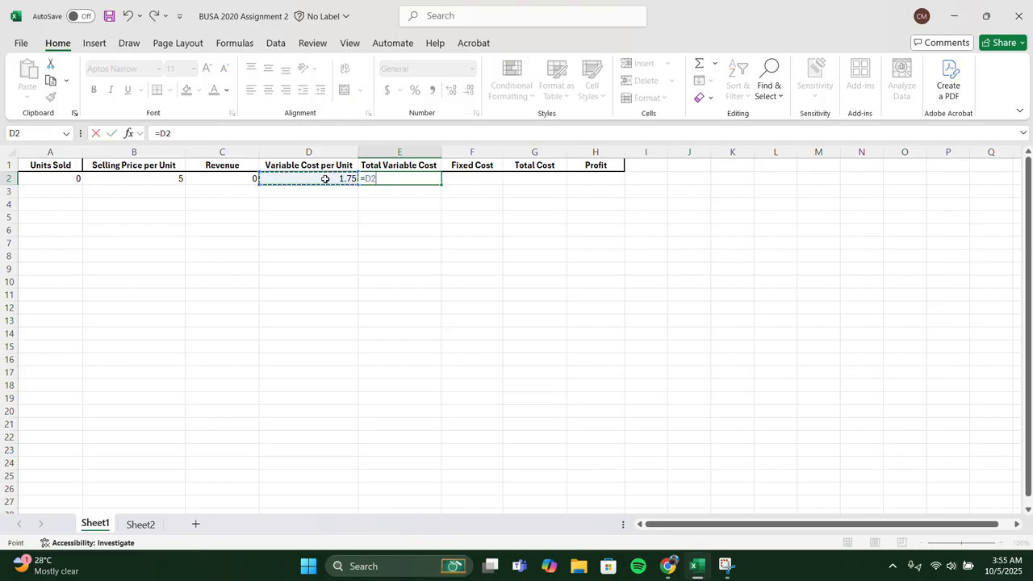
{"action": "type", "text": "*"}
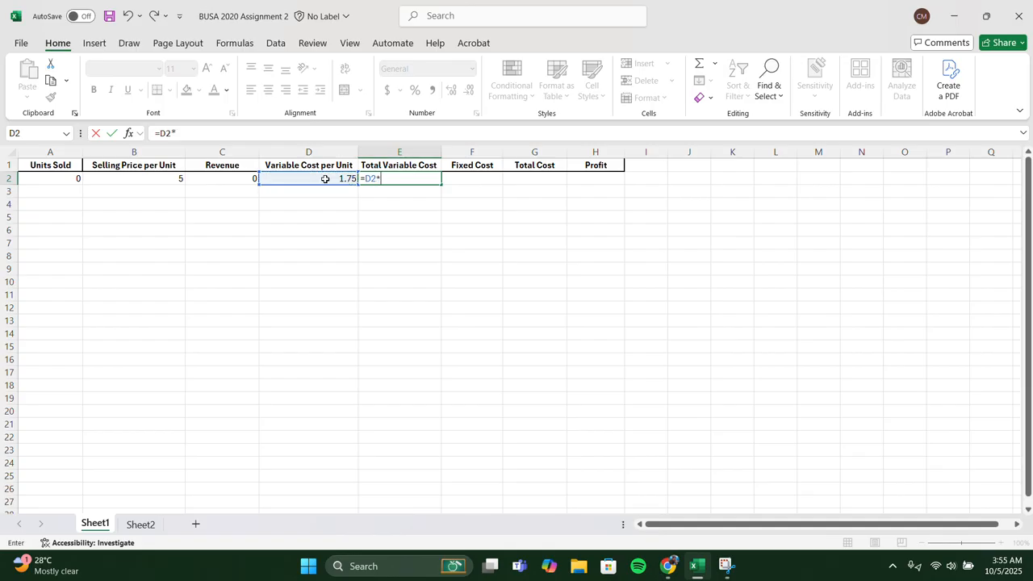
{"action": "left_click", "coordinate": [52, 178]}
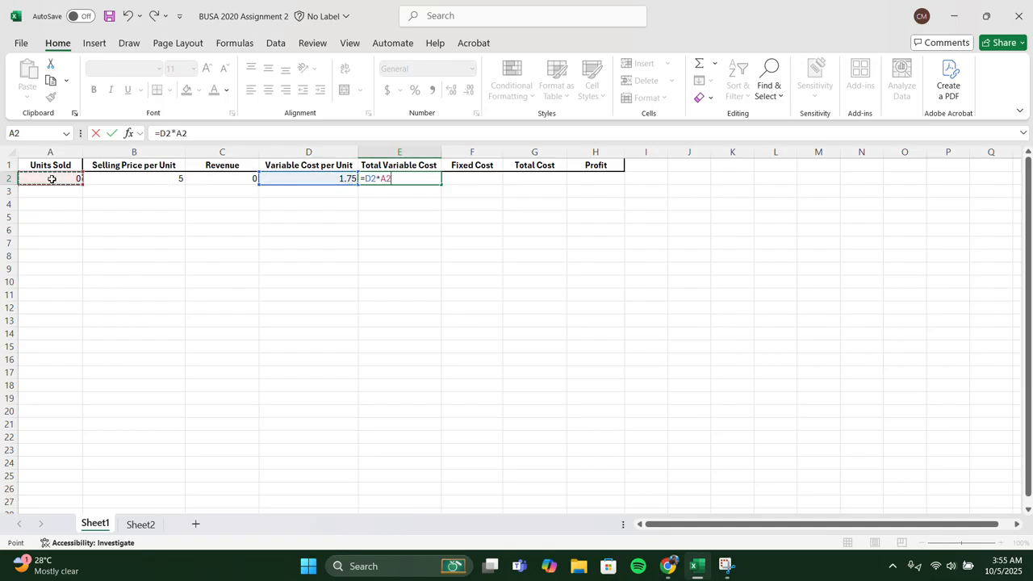
{"action": "key", "text": "Tab"}
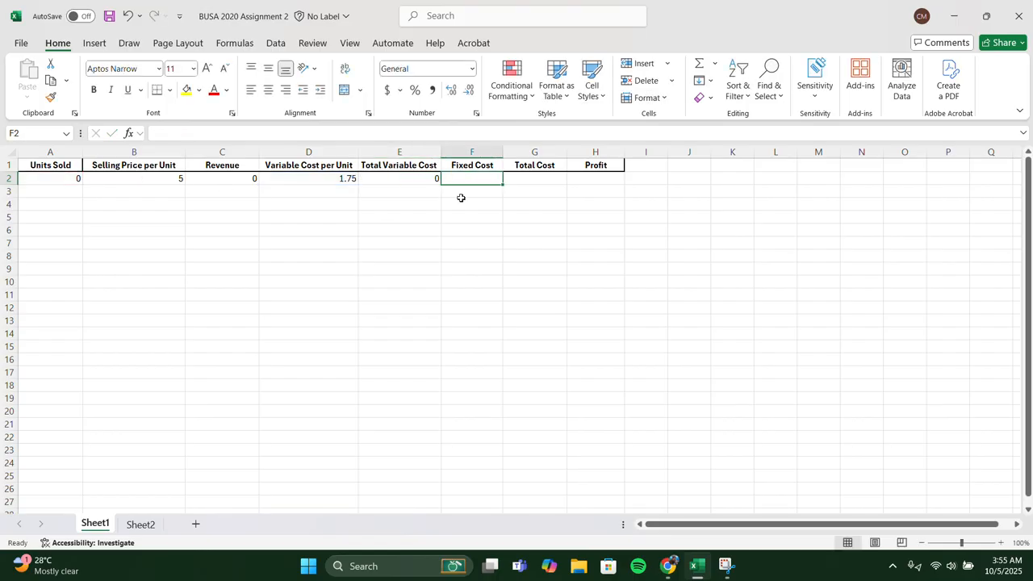
Enter 600000 as Fixed Cost in F2 and calculate Total Cost in G2 with =E2+F2.
{"action": "type", "text": "600000"}
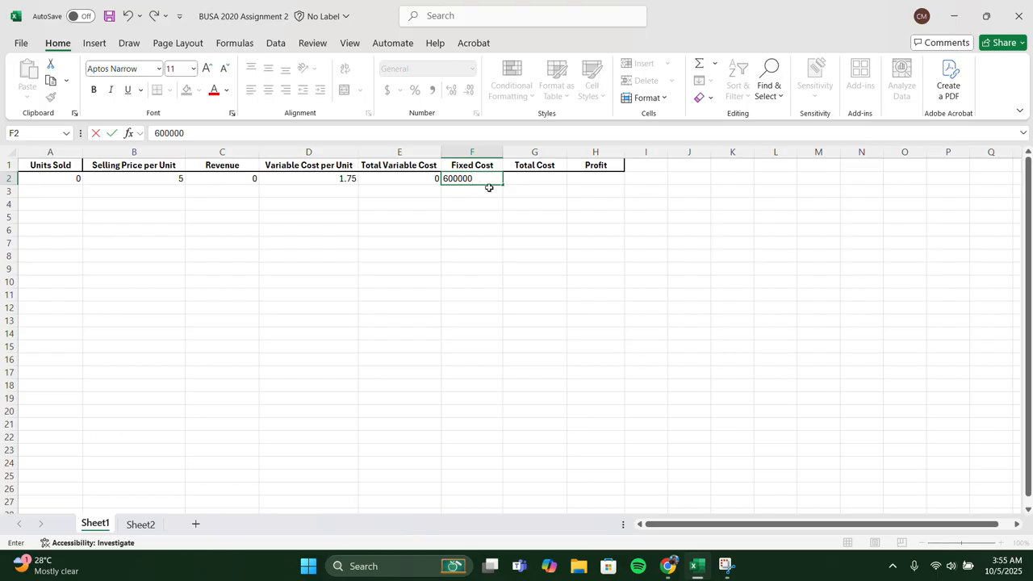
{"action": "left_click", "coordinate": [538, 177]}
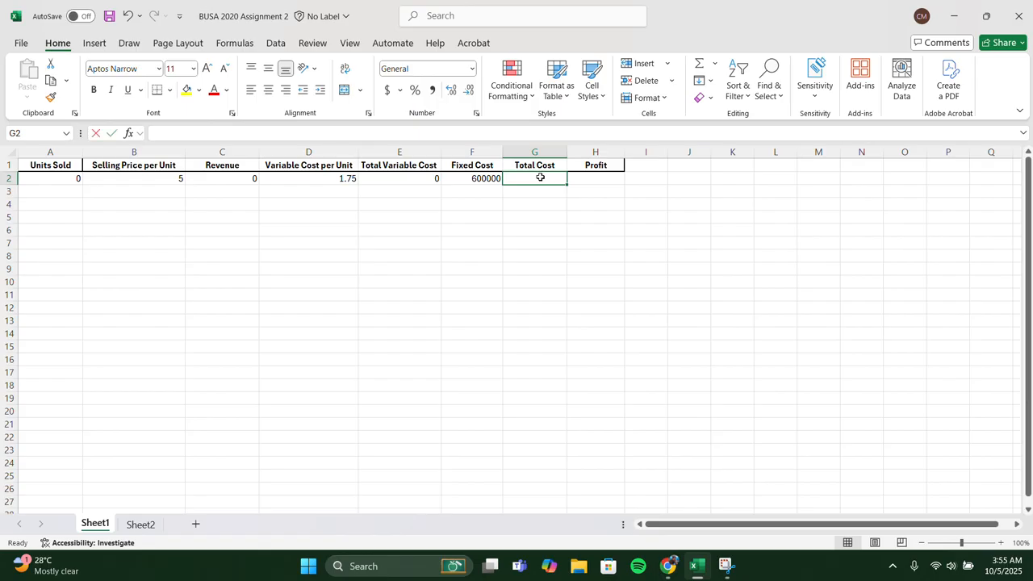
{"action": "type", "text": "="}
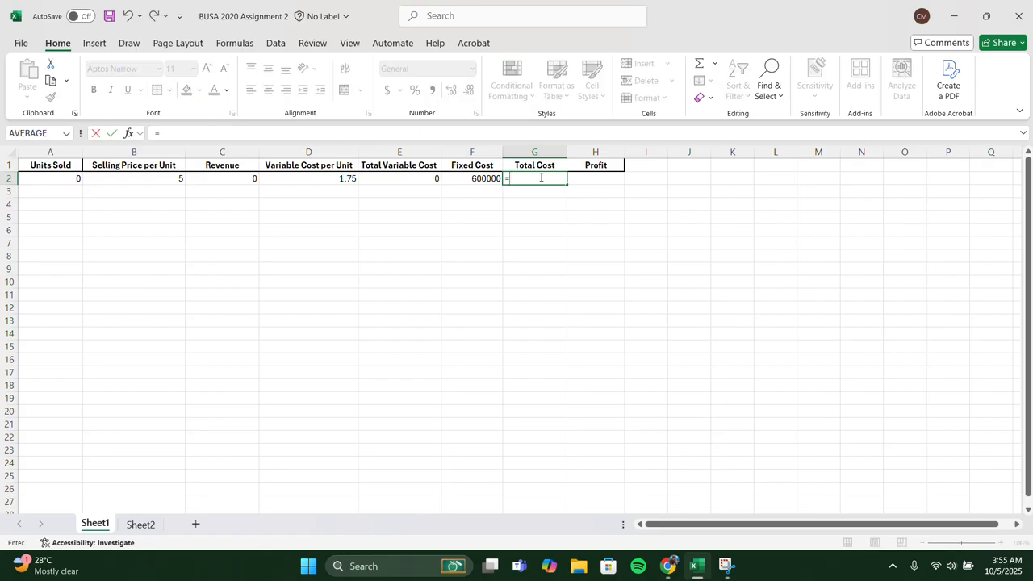
{"action": "left_click", "coordinate": [426, 178]}
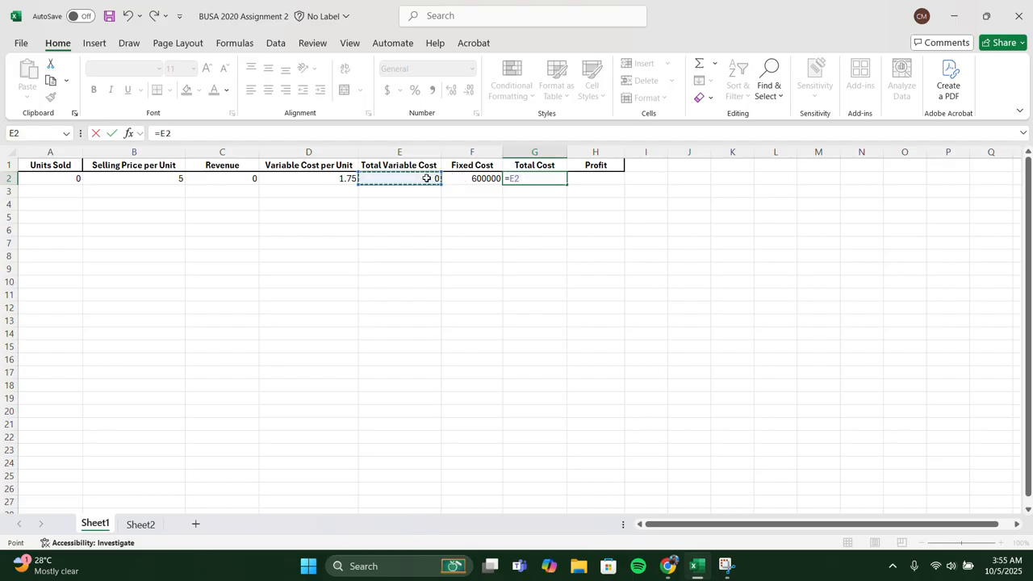
{"action": "type", "text": "+"}
{"action": "left_click", "coordinate": [482, 180]}
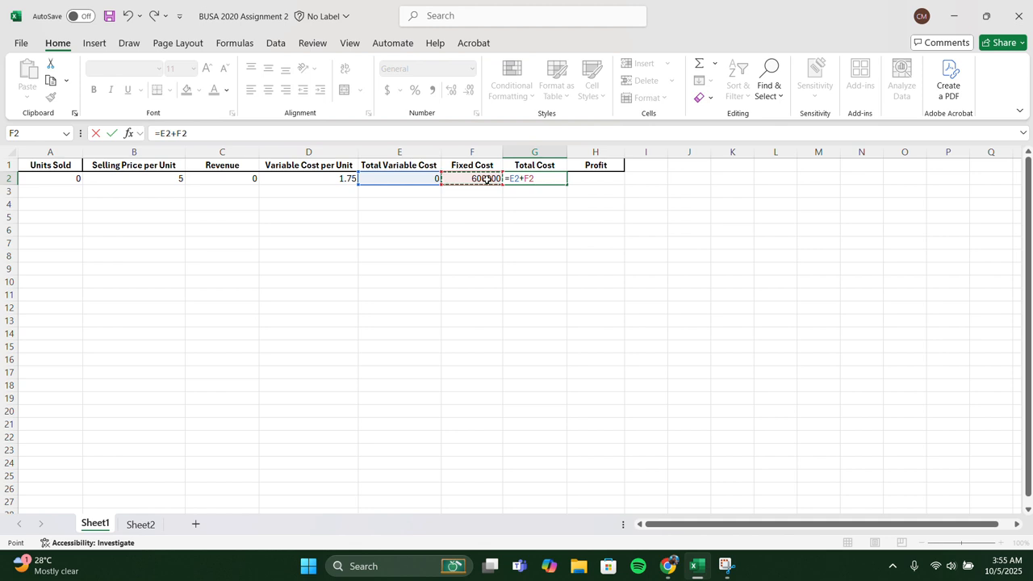
{"action": "key", "text": "Return"}
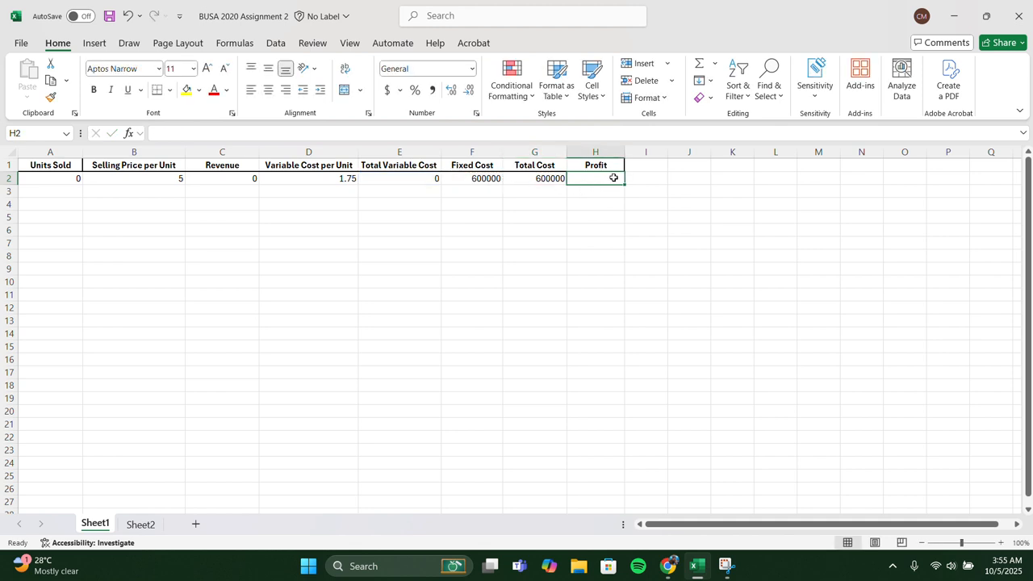
Calculate Profit in H2 as revenue minus total cost with the formula =C2-G2.
{"action": "type", "text": "+"}
{"action": "key", "text": "Escape"}
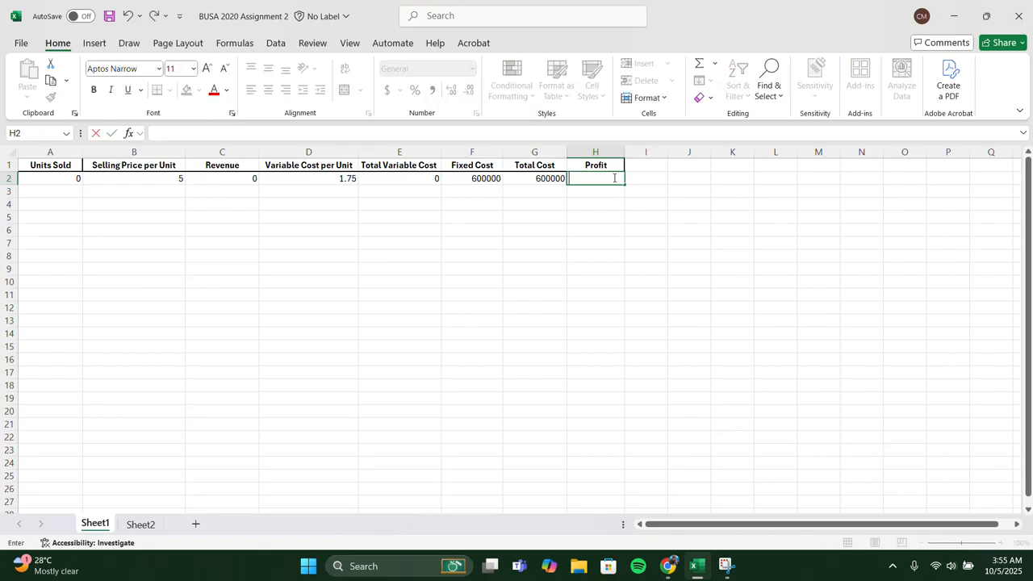
{"action": "type", "text": "="}
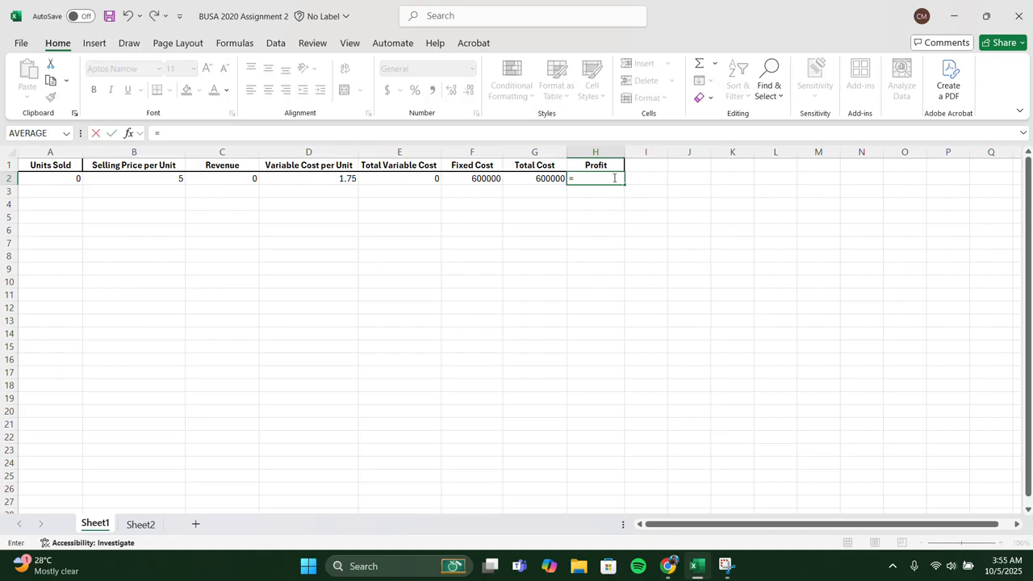
{"action": "left_click", "coordinate": [221, 178]}
{"action": "type", "text": "-"}
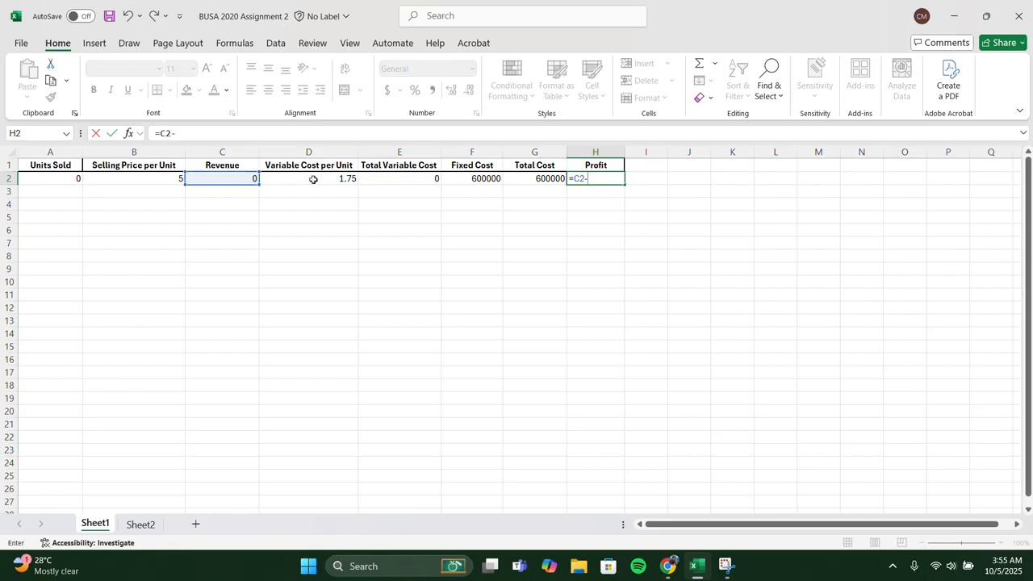
{"action": "left_click", "coordinate": [544, 182]}
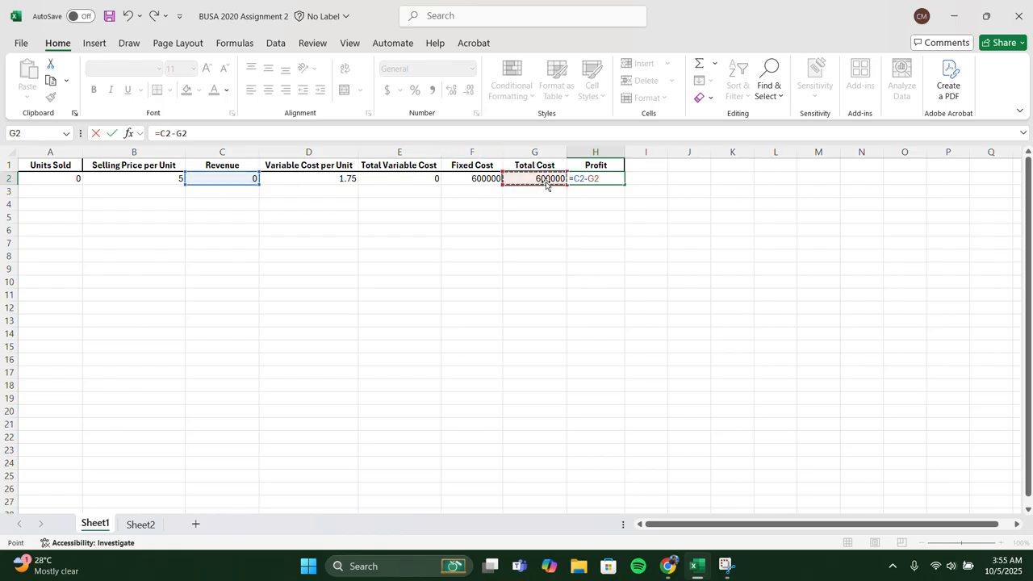
{"action": "key", "text": "Tab"}
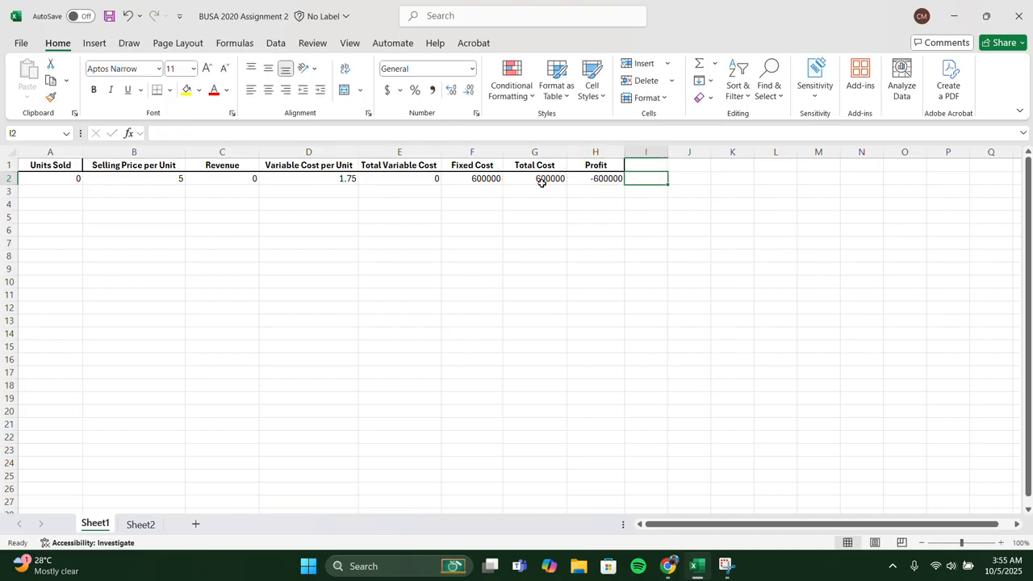
Enter 5000 in A3 and 10000 in A4 as the following Units Sold values.
{"action": "left_click", "coordinate": [55, 192]}
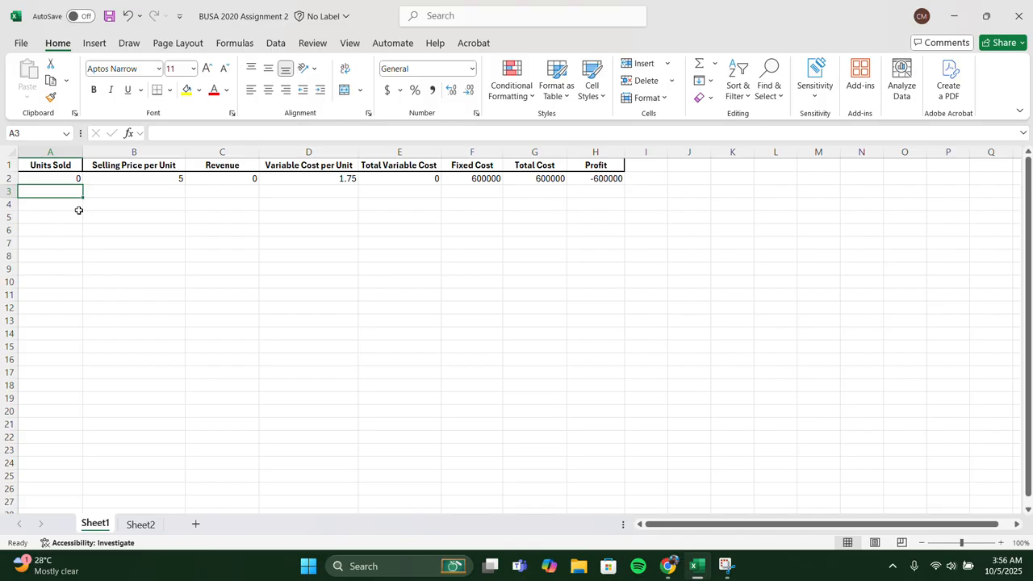
{"action": "type", "text": "5000"}
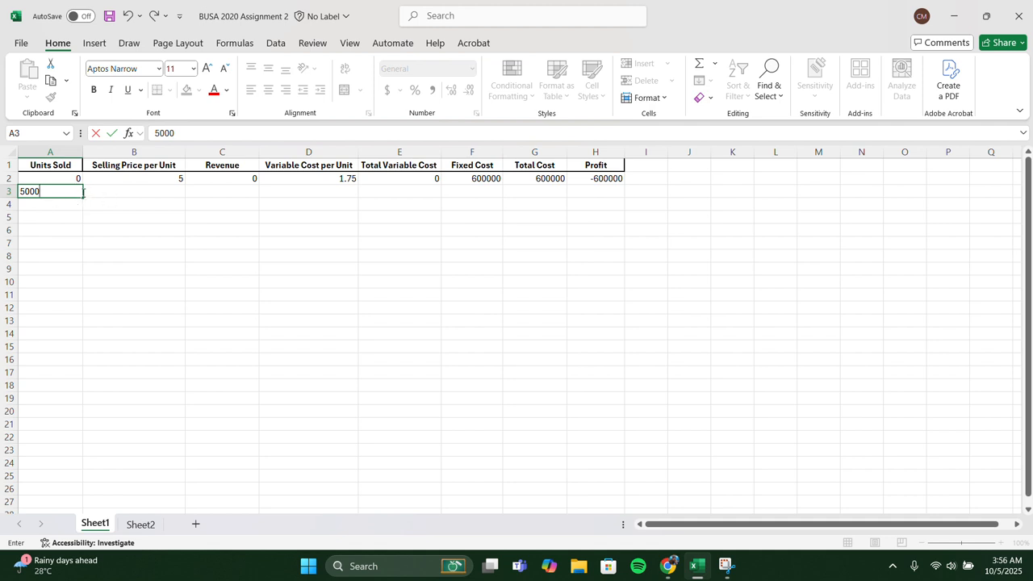
{"action": "key", "text": "Return"}
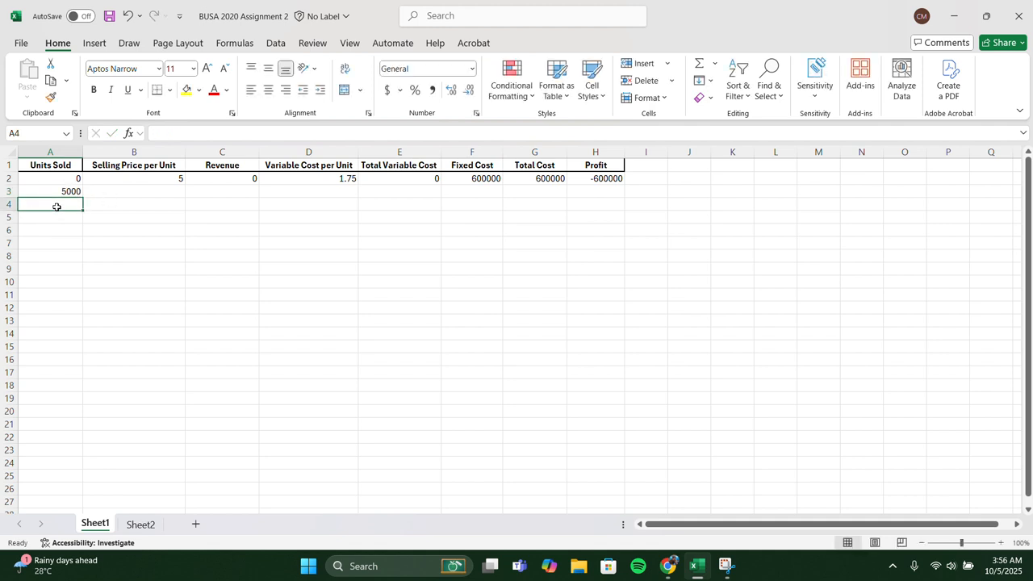
{"action": "type", "text": "10000"}
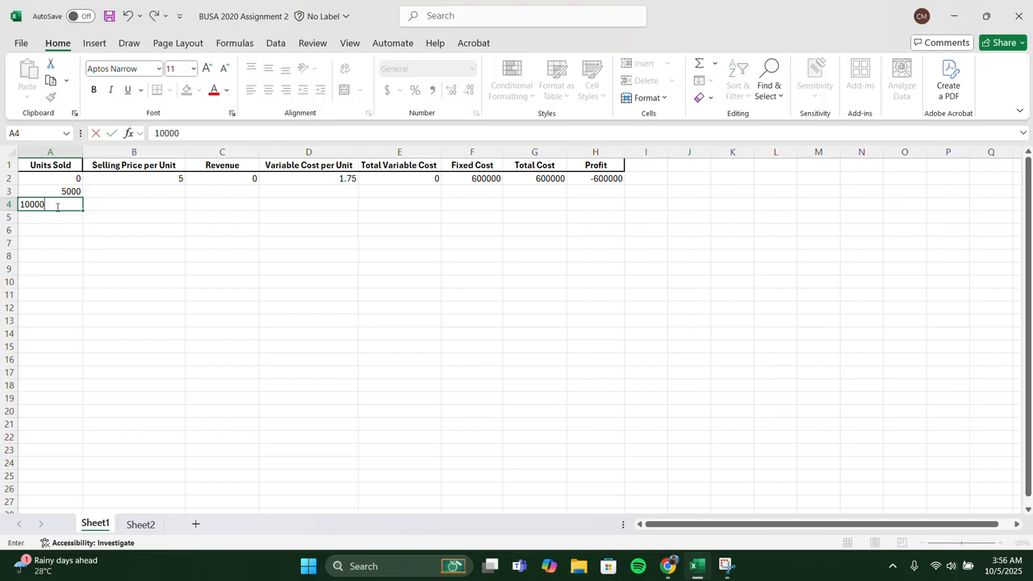
{"action": "key", "text": "Return"}
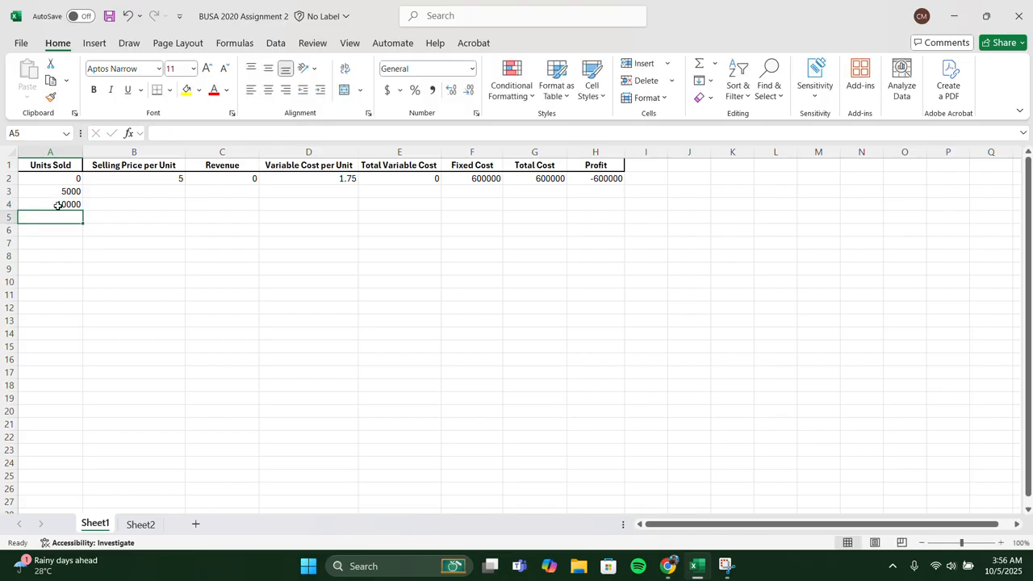
Extend the Units Sold series from A2:A4 in increments of 5000 down to 200000 in A42.
{"action": "left_click", "coordinate": [64, 181]}
{"action": "left_click_drag", "start_coordinate": [64, 181], "coordinate": [79, 308]}
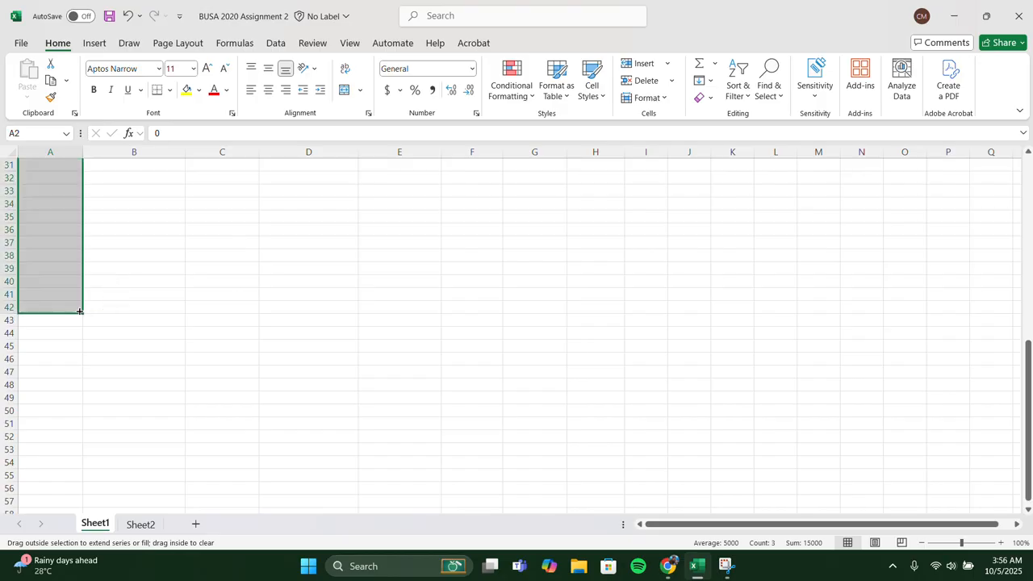
{"action": "scroll", "coordinate": [78, 310], "scroll_direction": "up", "scroll_amount": 5}
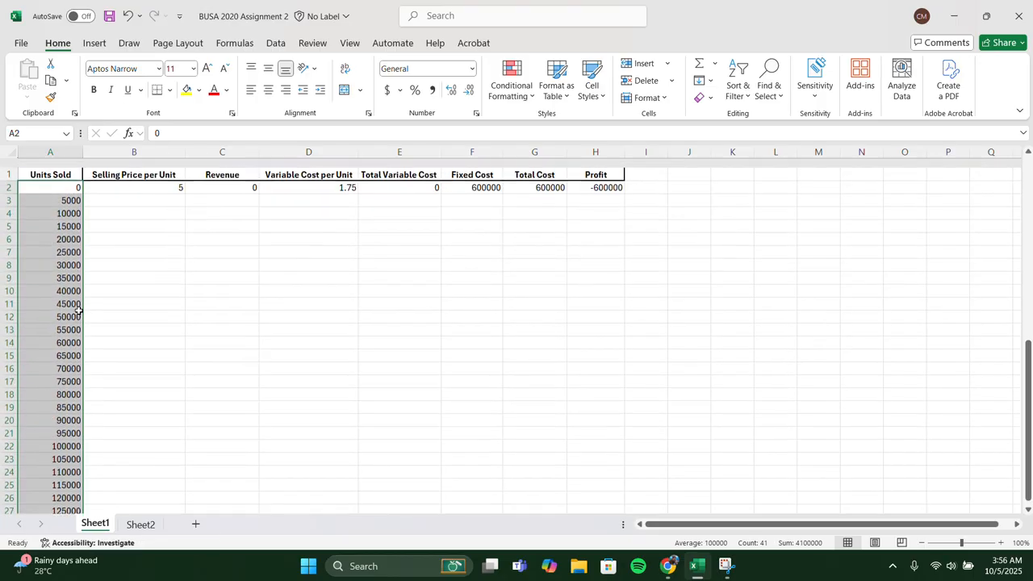
Fill the selling price of 5 from B2 down column B to row 42.
{"action": "left_click", "coordinate": [177, 179]}
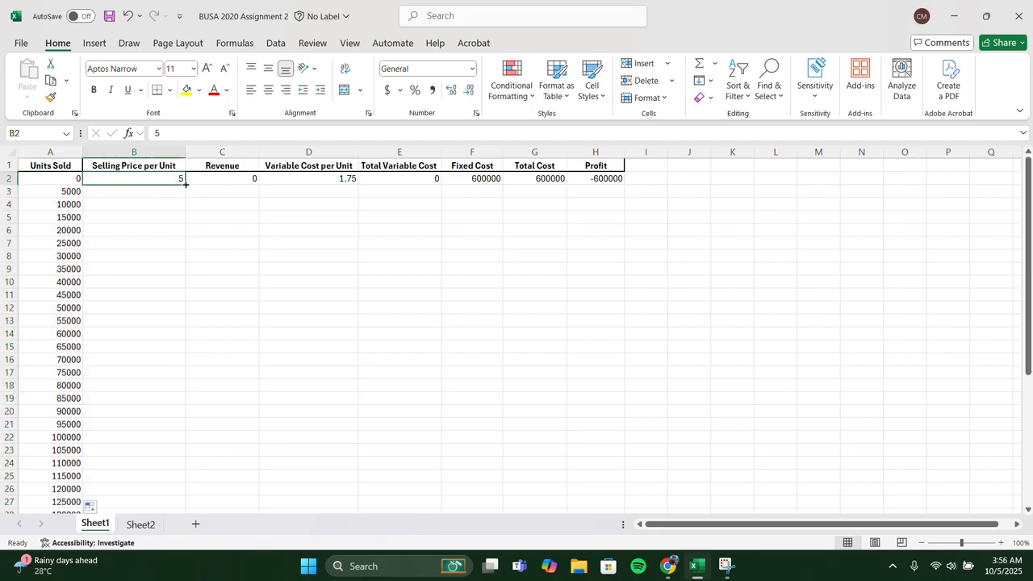
{"action": "left_click_drag", "start_coordinate": [184, 184], "coordinate": [184, 184]}
{"action": "double_click", "coordinate": [185, 184]}
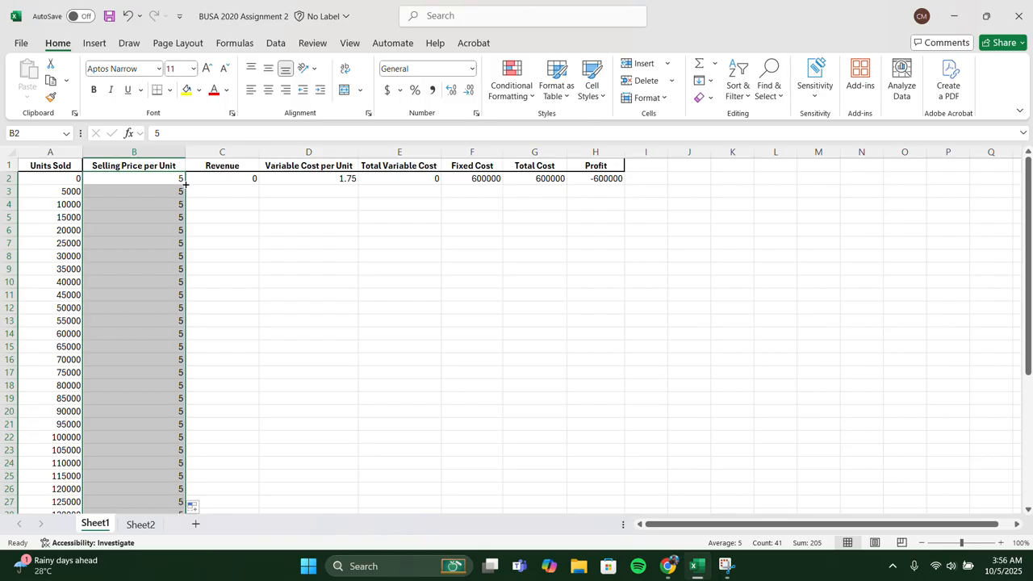
{"action": "scroll", "coordinate": [172, 253], "scroll_direction": "down", "scroll_amount": 7}
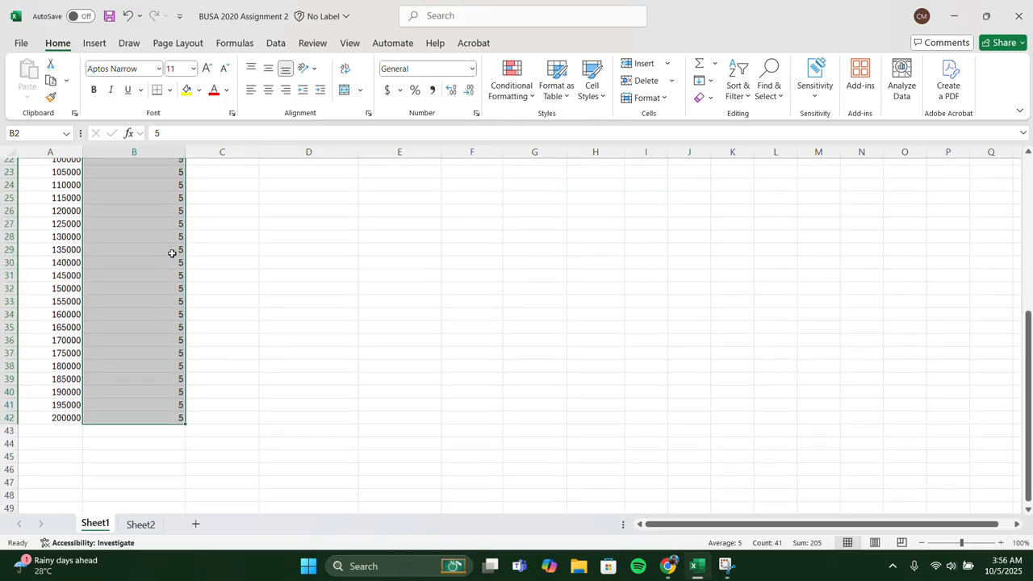
Fill the Revenue formula from C2 down column C to row 42.
{"action": "scroll", "coordinate": [172, 254], "scroll_direction": "up", "scroll_amount": 7}
{"action": "left_click", "coordinate": [250, 177]}
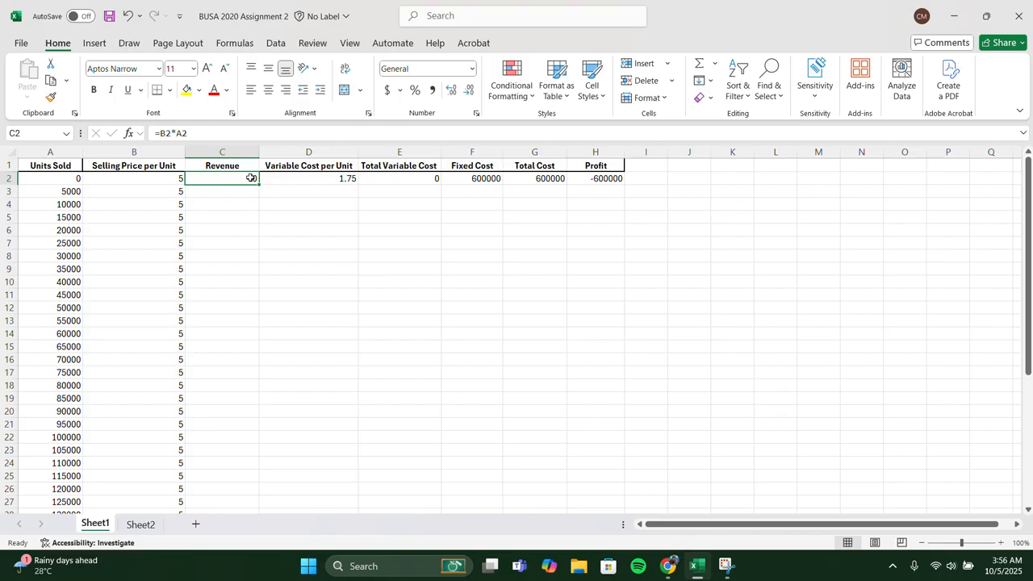
{"action": "double_click", "coordinate": [260, 185]}
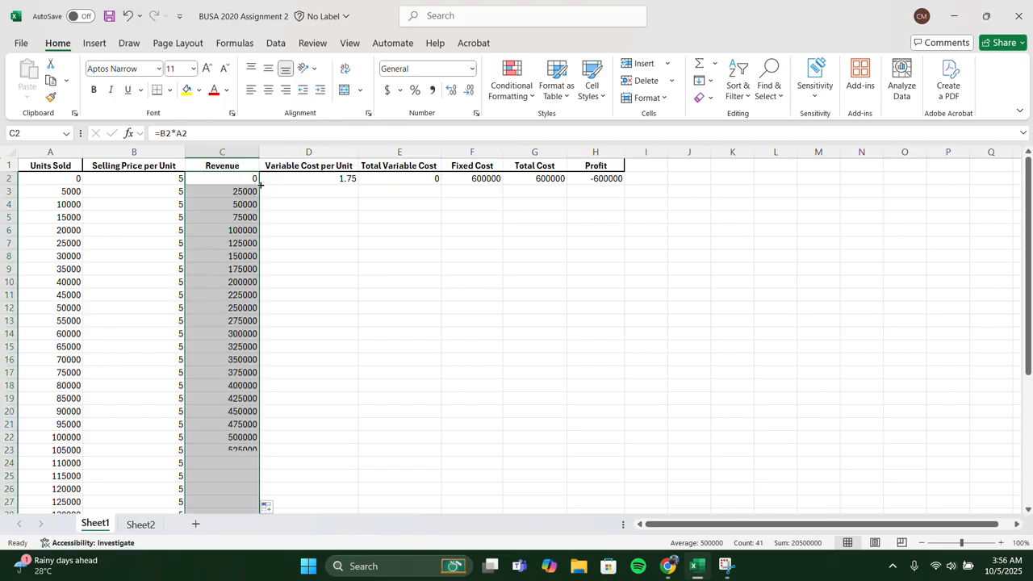
{"action": "scroll", "coordinate": [228, 259], "scroll_direction": "down", "scroll_amount": 8}
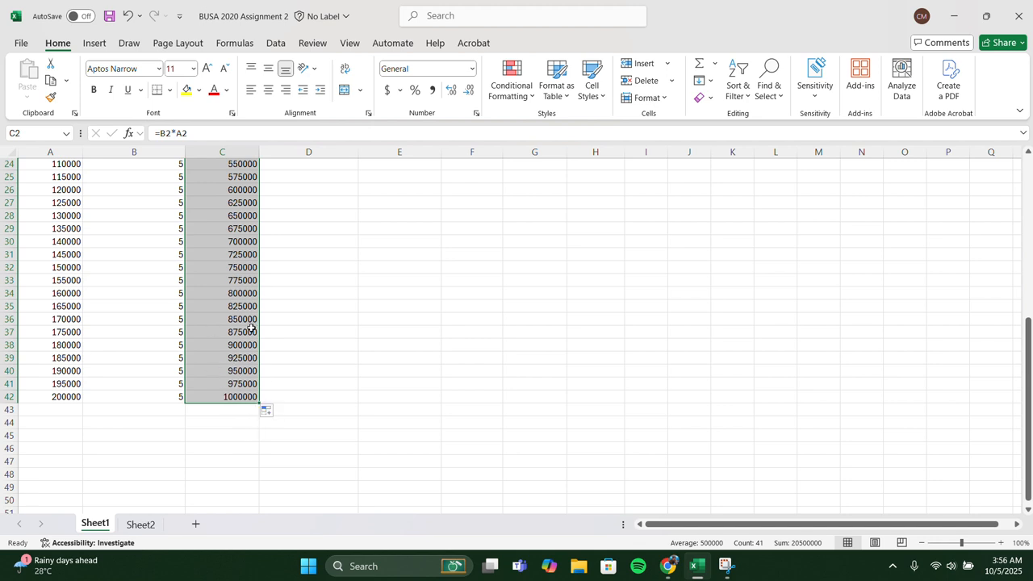
{"action": "scroll", "coordinate": [250, 326], "scroll_direction": "up", "scroll_amount": 8}
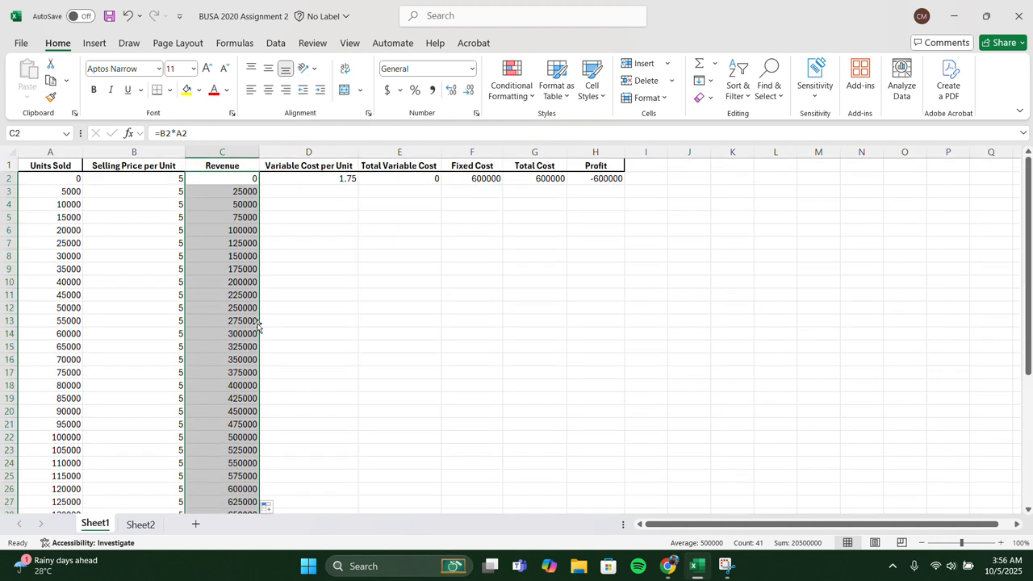
Fill the variable cost per unit of 1.75 in D2 and the Total Variable Cost formula in E2 down to row 42.
{"action": "left_click", "coordinate": [343, 179]}
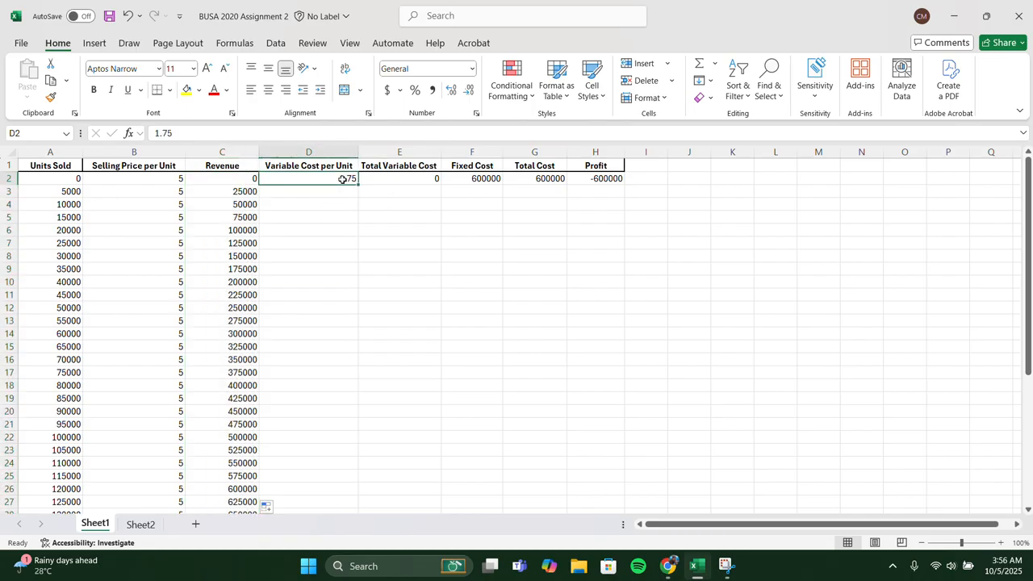
{"action": "double_click", "coordinate": [360, 185]}
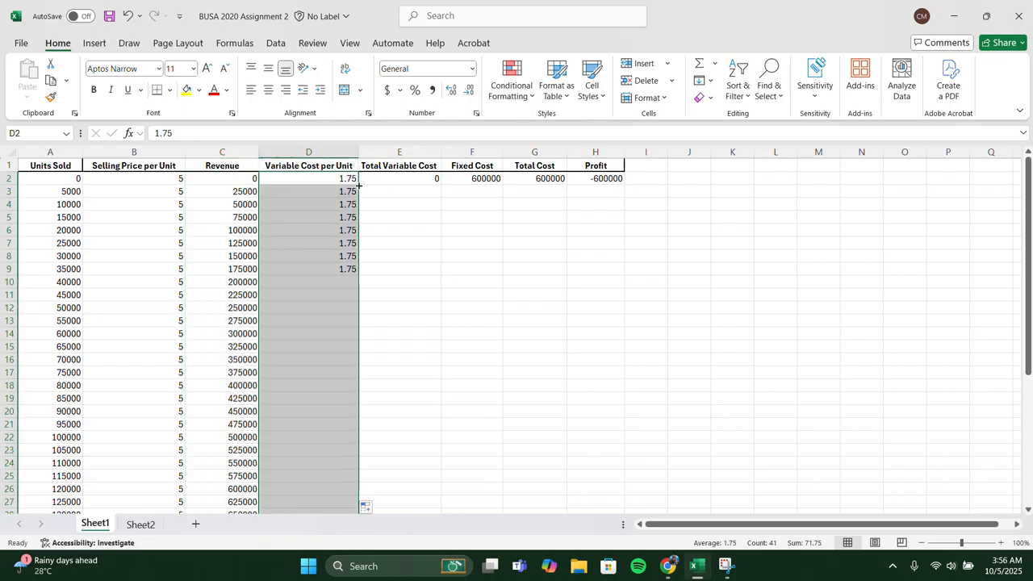
{"action": "left_click", "coordinate": [423, 179]}
{"action": "double_click", "coordinate": [439, 182]}
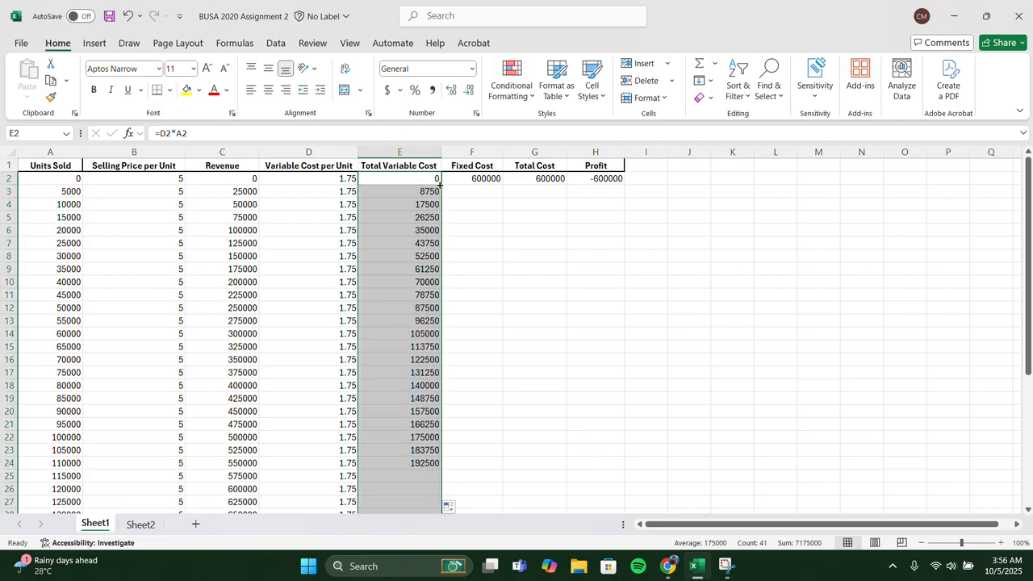
Fill the fixed cost of 600000 in F2 and the Total Cost formula in G2 down to row 42.
{"action": "left_click", "coordinate": [487, 178]}
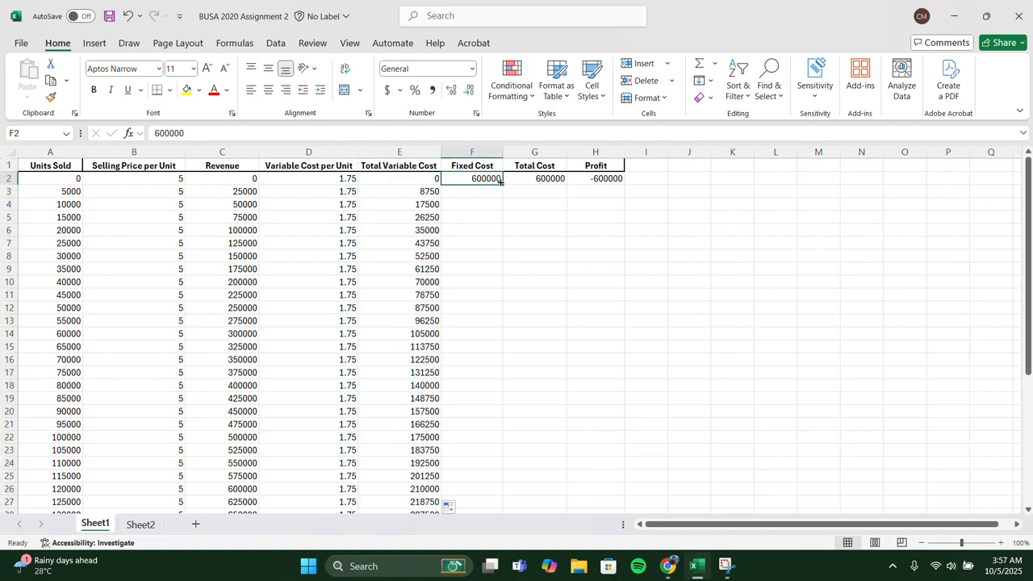
{"action": "double_click", "coordinate": [501, 182]}
{"action": "left_click", "coordinate": [554, 180], "text": "ctrl"}
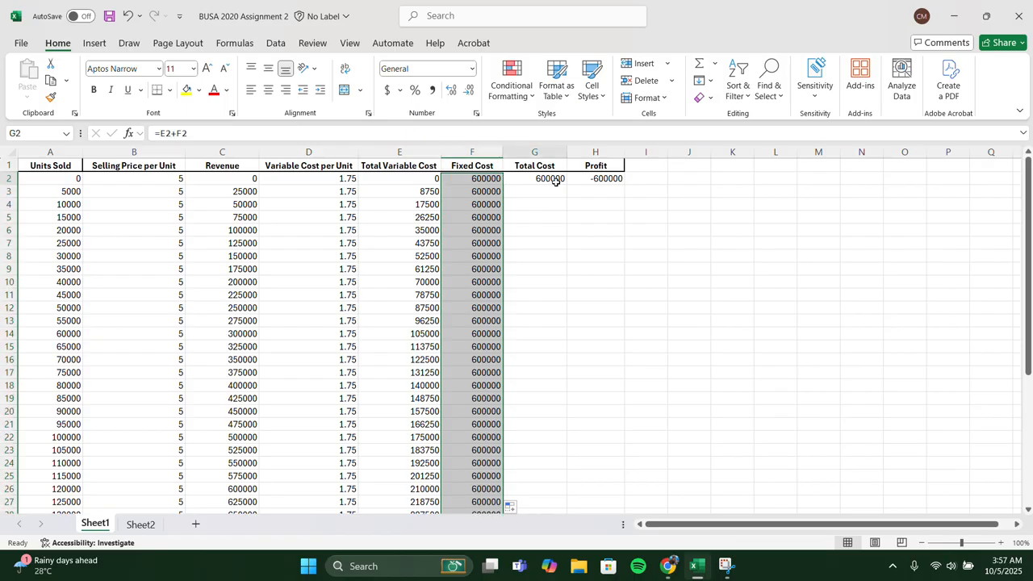
{"action": "left_click", "coordinate": [555, 181]}
{"action": "double_click", "coordinate": [568, 187]}
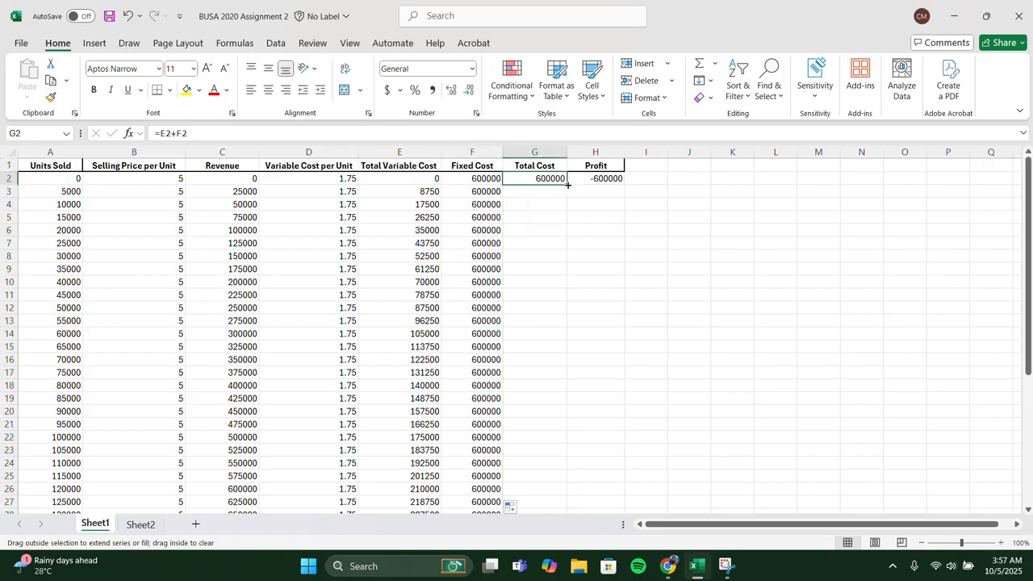
{"action": "scroll", "coordinate": [542, 314], "scroll_direction": "down", "scroll_amount": 2}
{"action": "scroll", "coordinate": [542, 314], "scroll_direction": "down", "scroll_amount": 7}
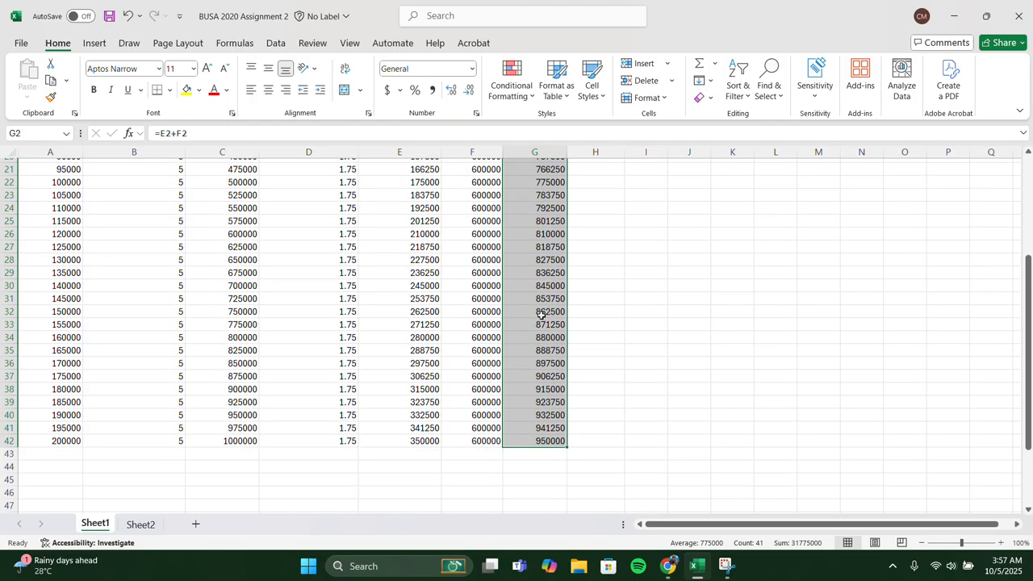
Fill the Profit formula from H2 down column H to row 42.
{"action": "scroll", "coordinate": [542, 315], "scroll_direction": "up", "scroll_amount": 10}
{"action": "left_click", "coordinate": [602, 178]}
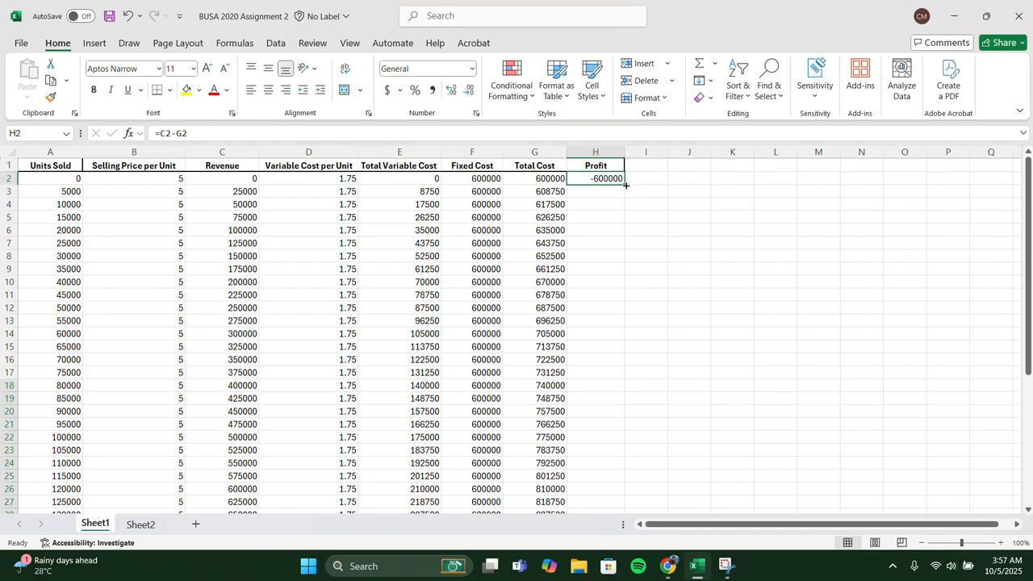
{"action": "double_click", "coordinate": [626, 186]}
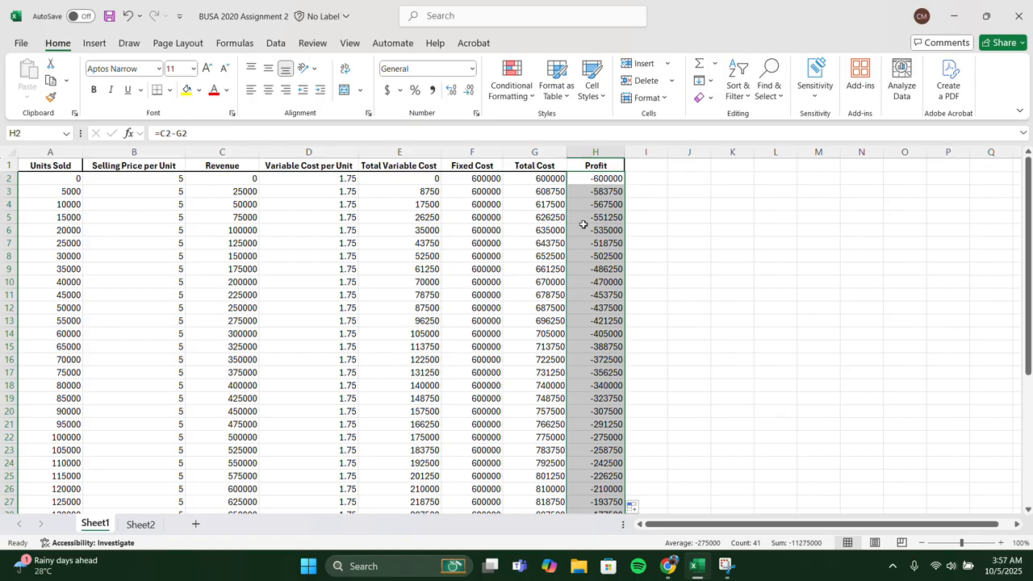
Examine the filled table and the Profit column to find the rows where profit changes from negative to positive.
{"action": "scroll", "coordinate": [585, 230], "scroll_direction": "down", "scroll_amount": 3}
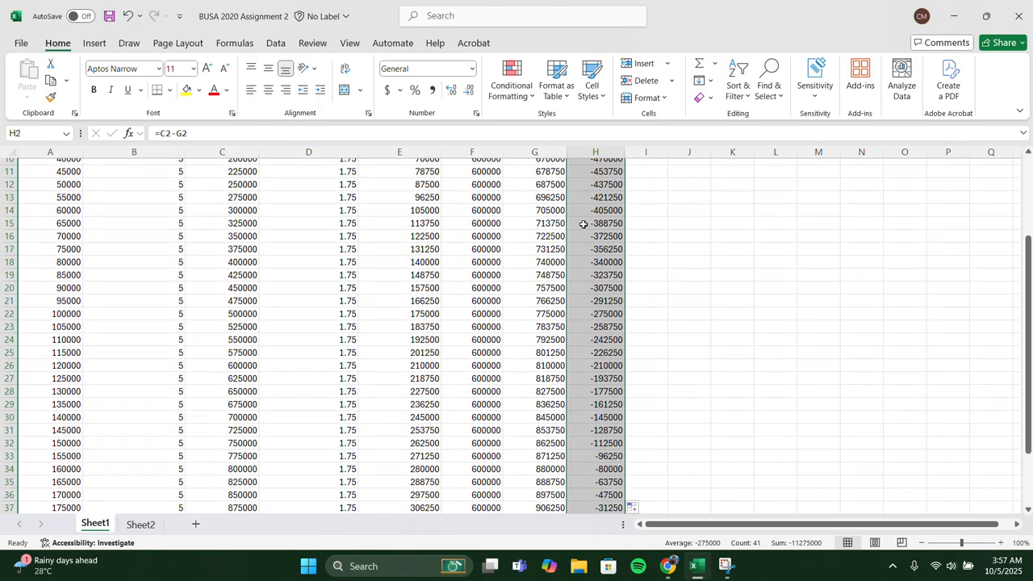
{"action": "scroll", "coordinate": [584, 224], "scroll_direction": "down", "scroll_amount": 3}
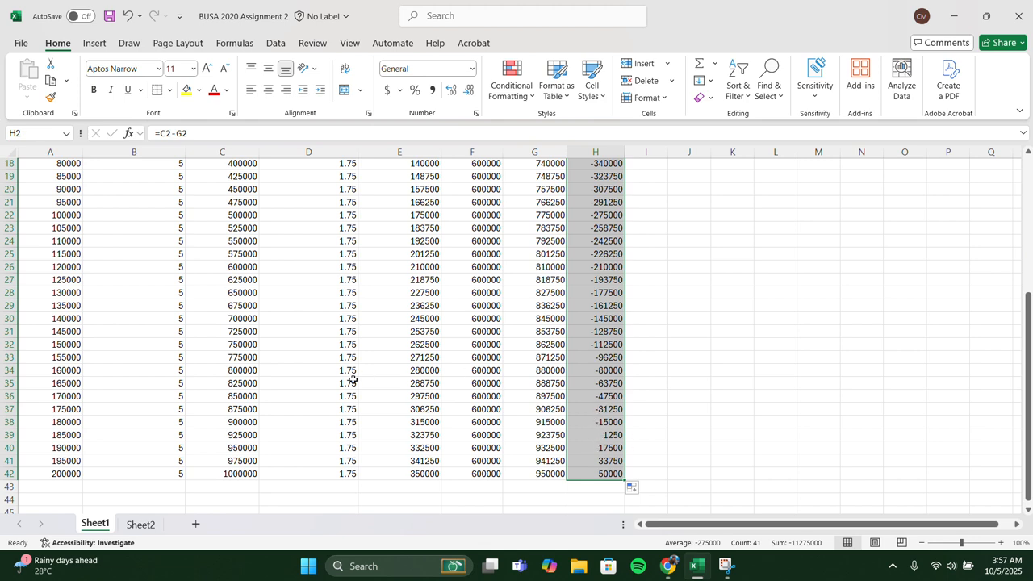
{"action": "scroll", "coordinate": [353, 380], "scroll_direction": "up", "scroll_amount": 6}
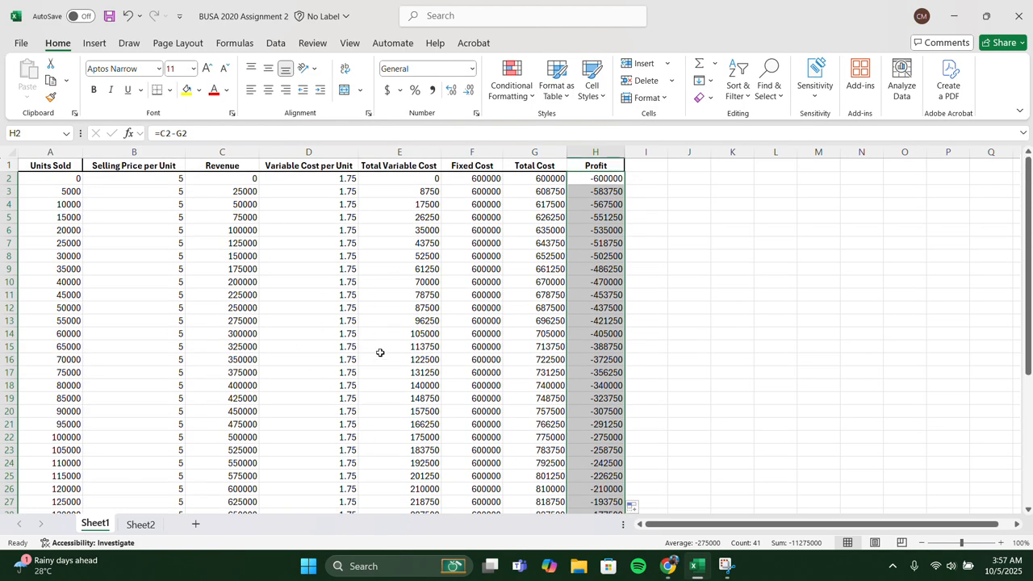
{"action": "scroll", "coordinate": [462, 412], "scroll_direction": "down", "scroll_amount": 5}
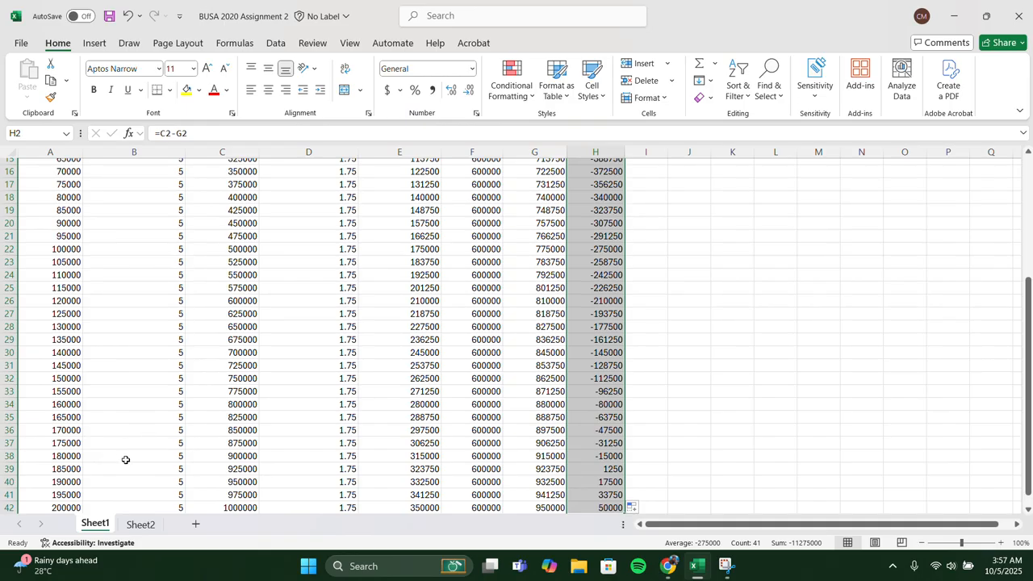
{"action": "left_click", "coordinate": [288, 457]}
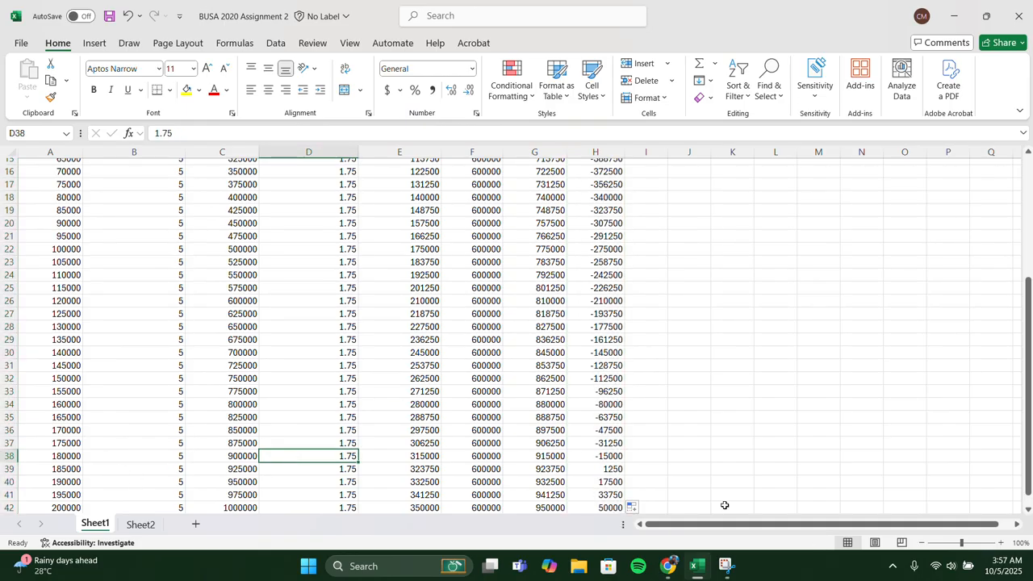
{"action": "left_click", "coordinate": [611, 457]}
{"action": "left_click", "coordinate": [610, 468]}
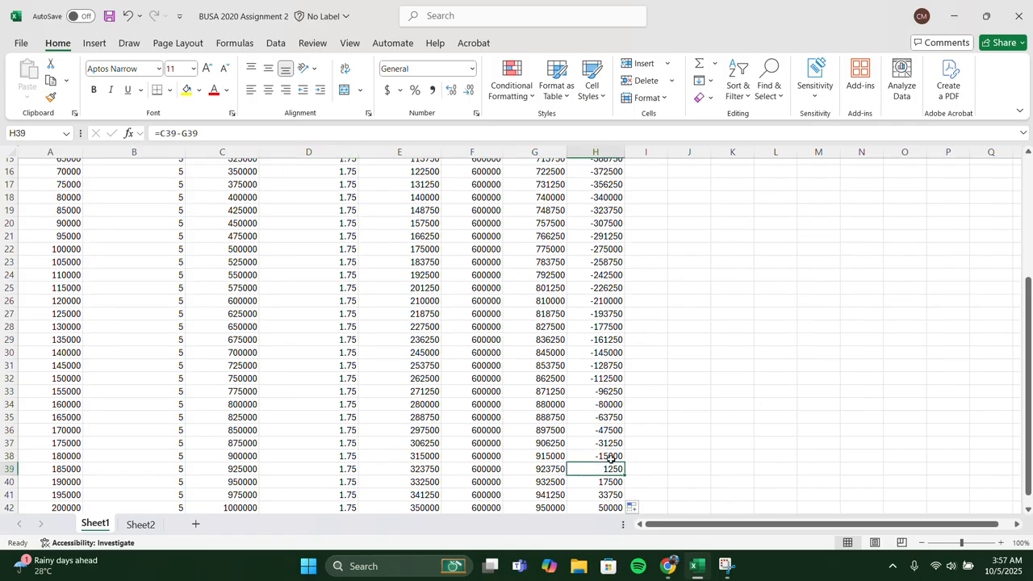
{"action": "left_click", "coordinate": [611, 459]}
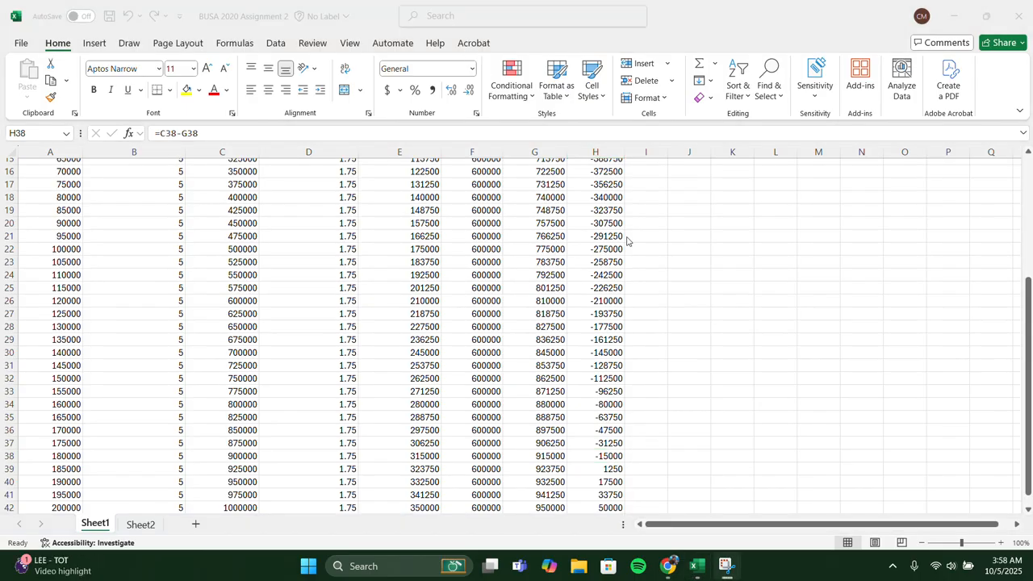
{"action": "key", "text": "alt+Tab"}
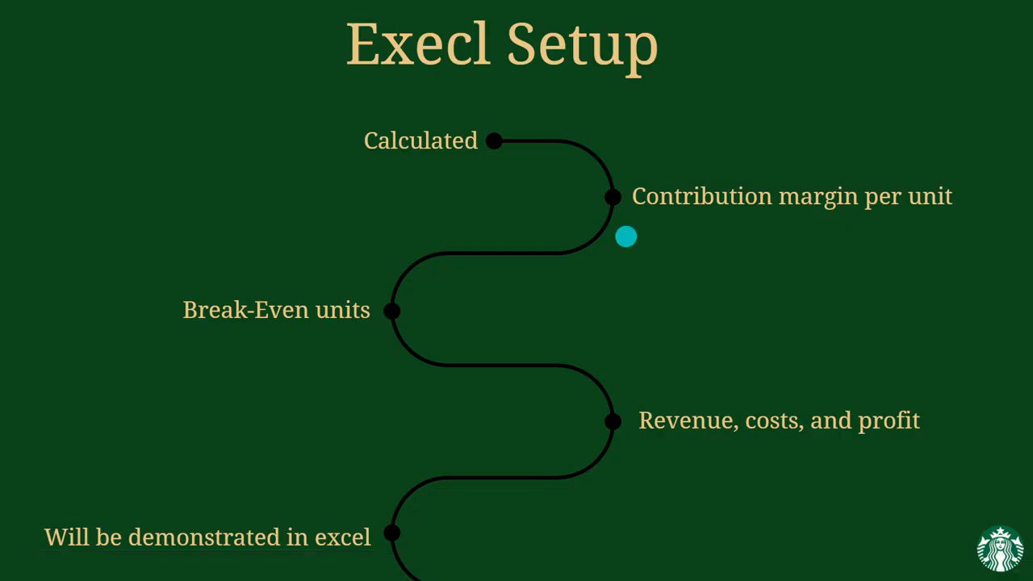
{"action": "left_click", "coordinate": [473, 221]}
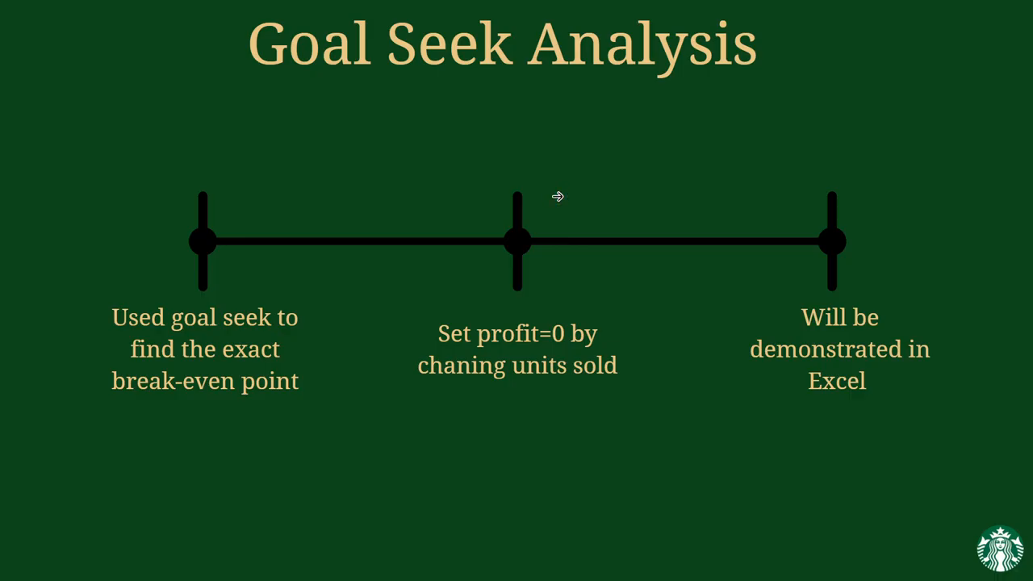
{"action": "left_click", "coordinate": [517, 163]}
{"action": "key", "text": "alt+Tab"}
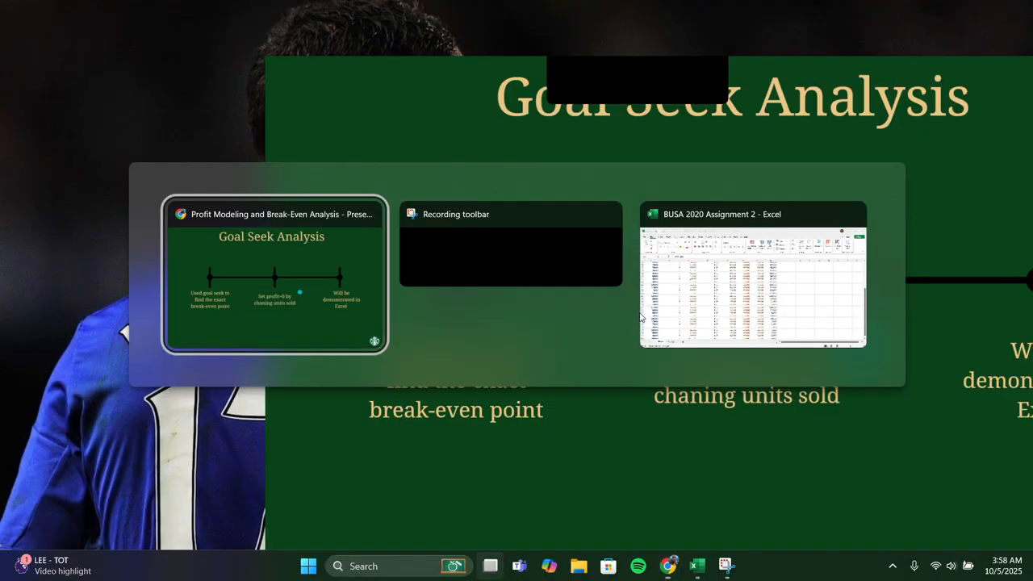
{"action": "key", "text": "alt+Tab"}
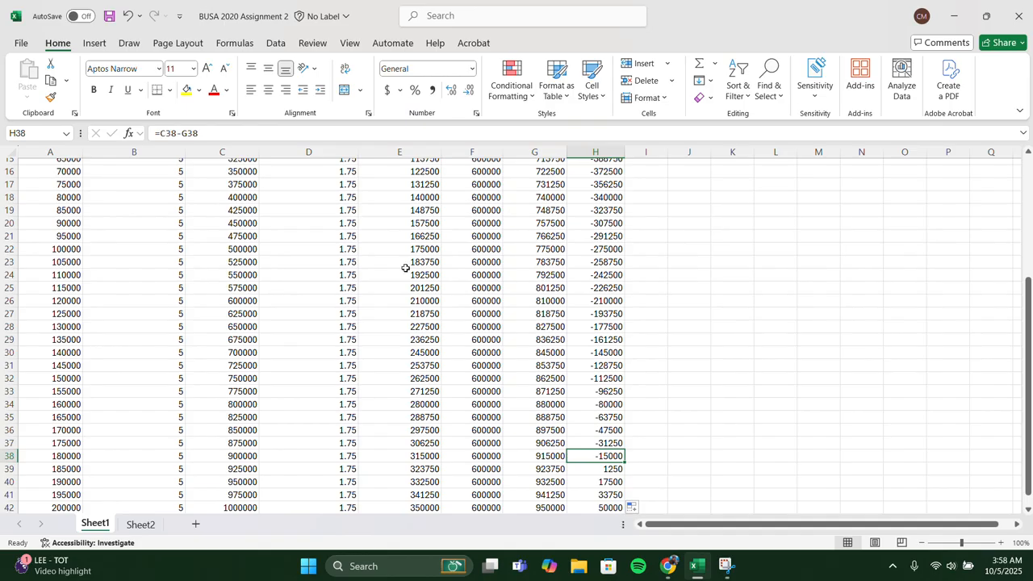
Open Sheet2 and widen column A.
{"action": "left_click", "coordinate": [137, 525]}
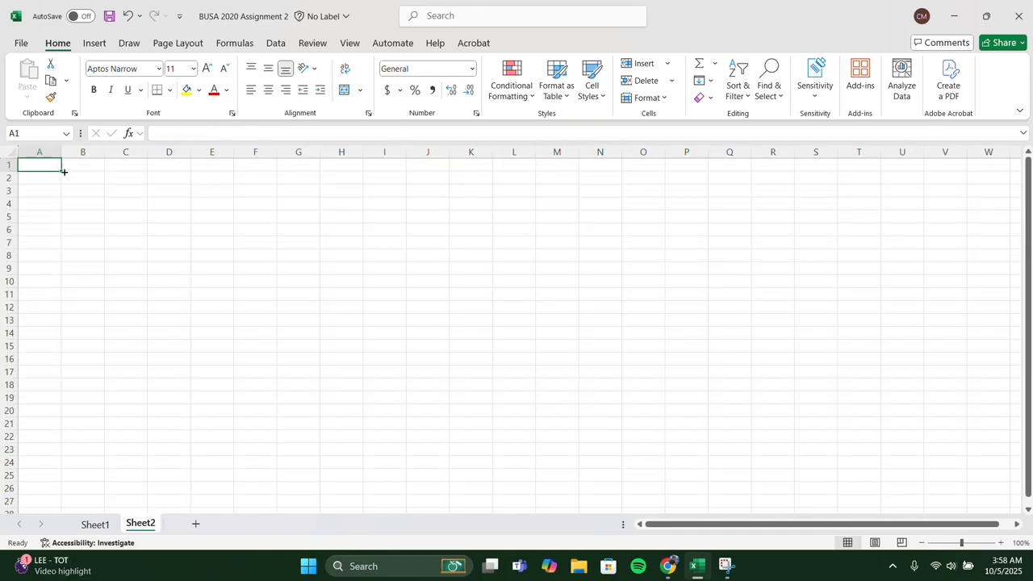
{"action": "left_click_drag", "start_coordinate": [62, 152], "coordinate": [86, 150]}
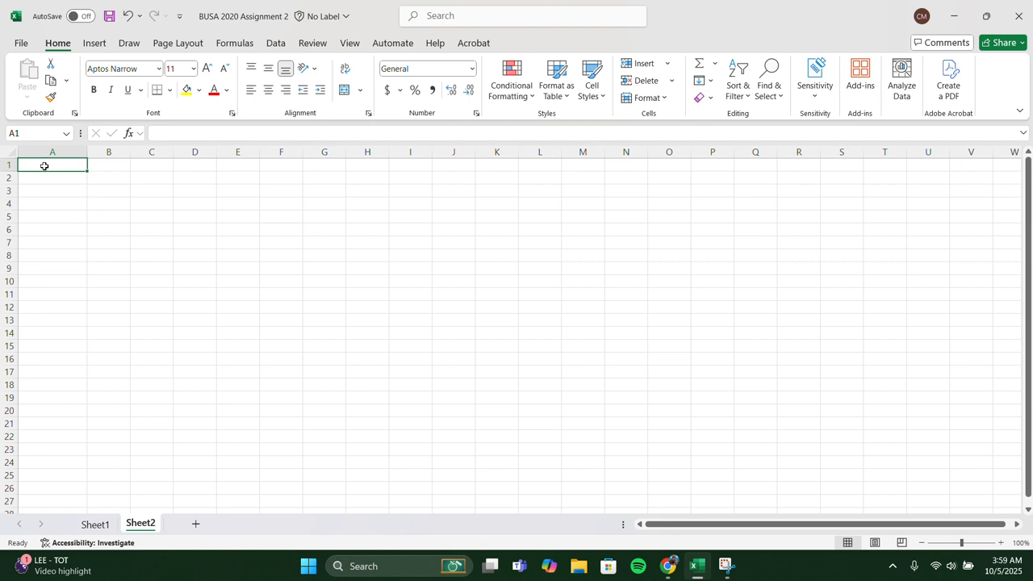
Enter the label Unit price in A1 and the value 5 in B1 of Sheet2.
{"action": "type", "text": "Uni"}
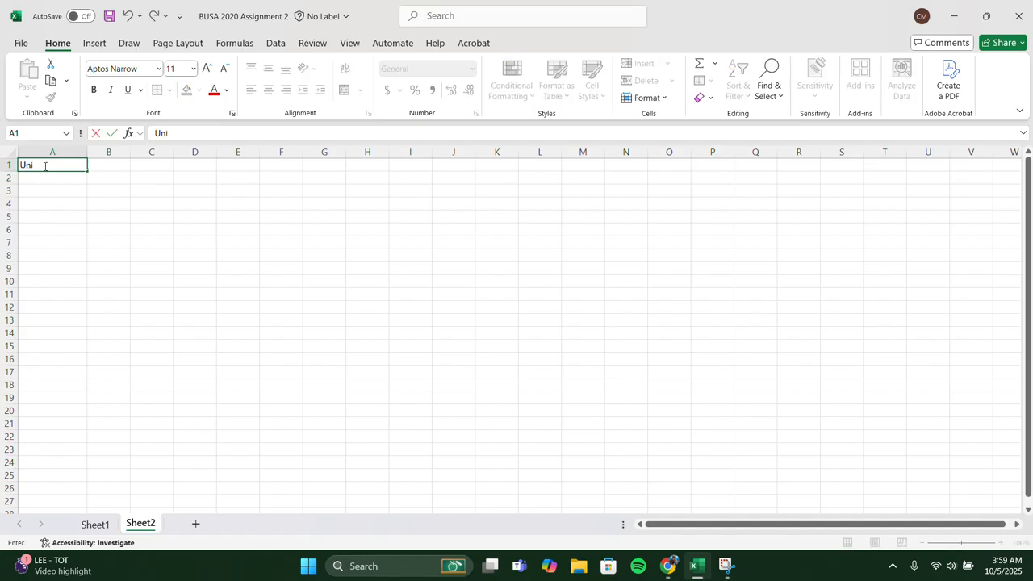
{"action": "type", "text": "t price"}
{"action": "left_click", "coordinate": [435, 18]}
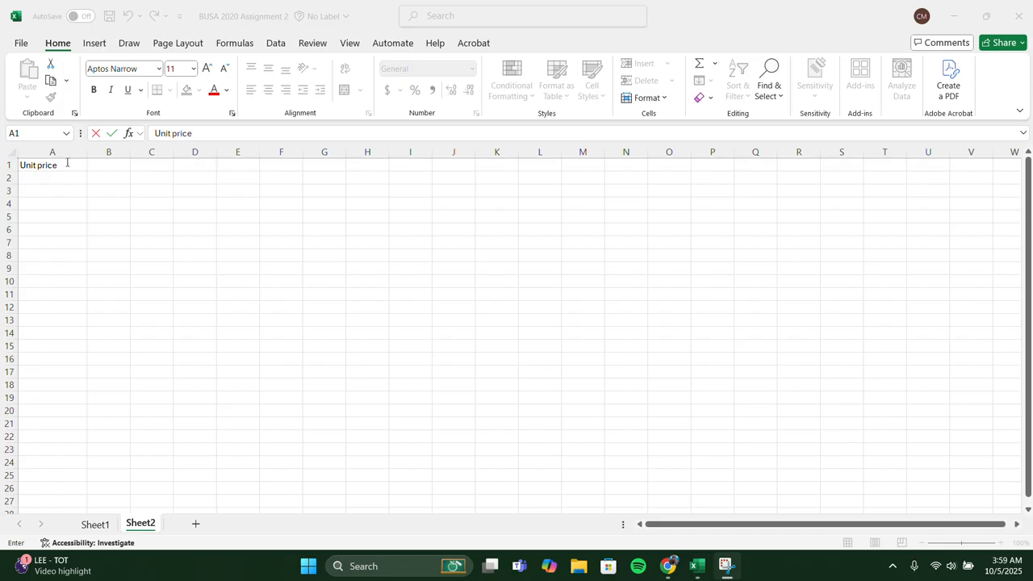
{"action": "left_click", "coordinate": [100, 164]}
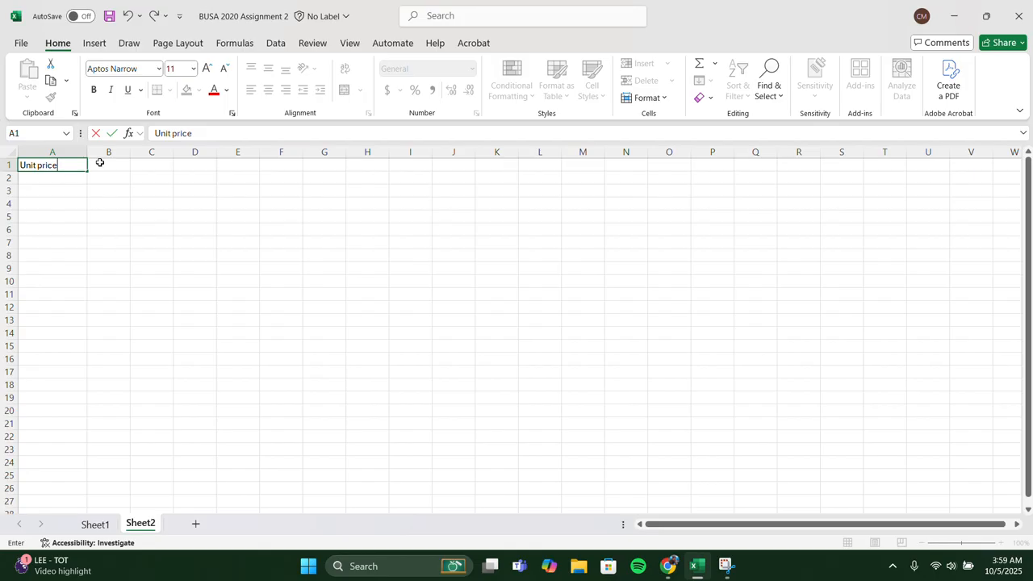
{"action": "left_click", "coordinate": [100, 163]}
{"action": "type", "text": "5"}
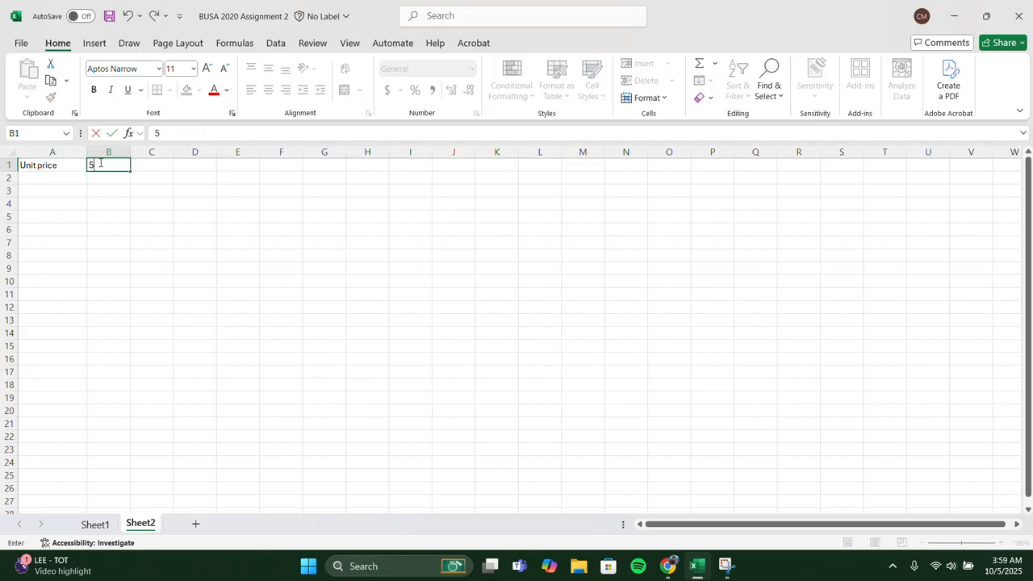
Change the label in A1 to Unit Selling Price.
{"action": "left_click", "coordinate": [47, 165]}
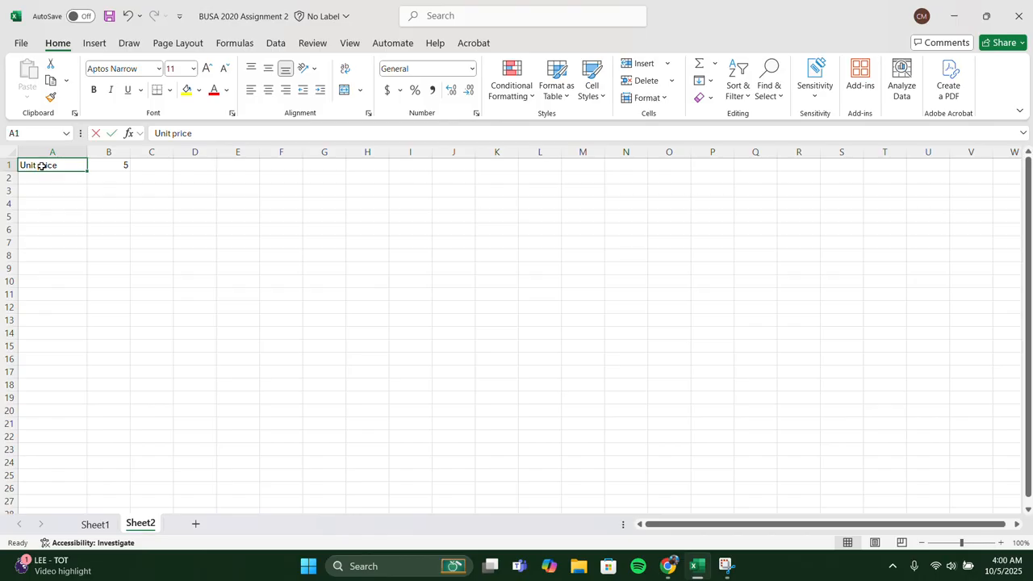
{"action": "double_click", "coordinate": [42, 165]}
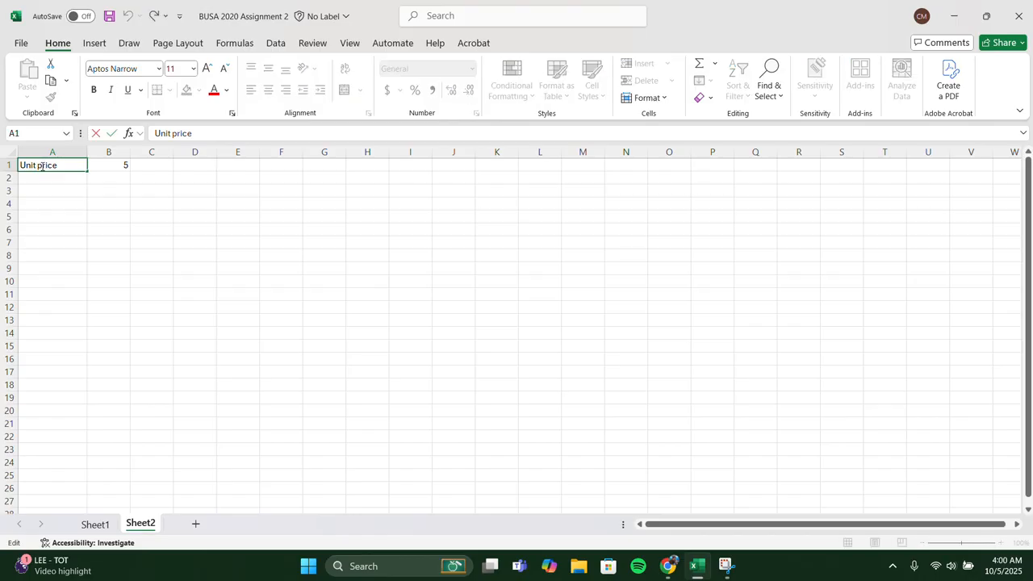
{"action": "type", "text": "Selling"}
{"action": "key", "text": "Right"}
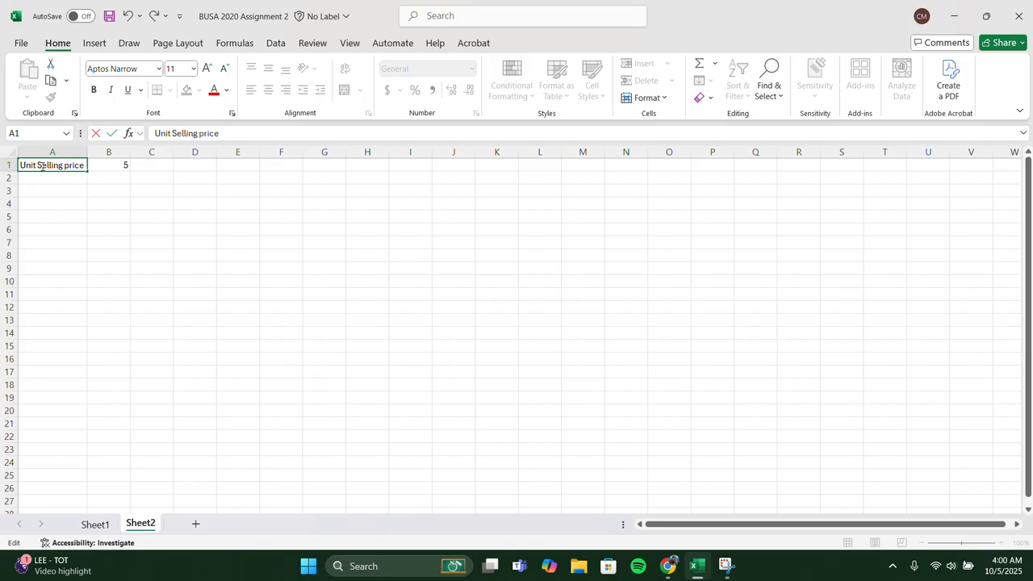
{"action": "key", "text": "BackSpace"}
{"action": "type", "text": "P"}
Enter the label Variable Costs in A2 and the value 1.75 in B2.
{"action": "left_click", "coordinate": [48, 175]}
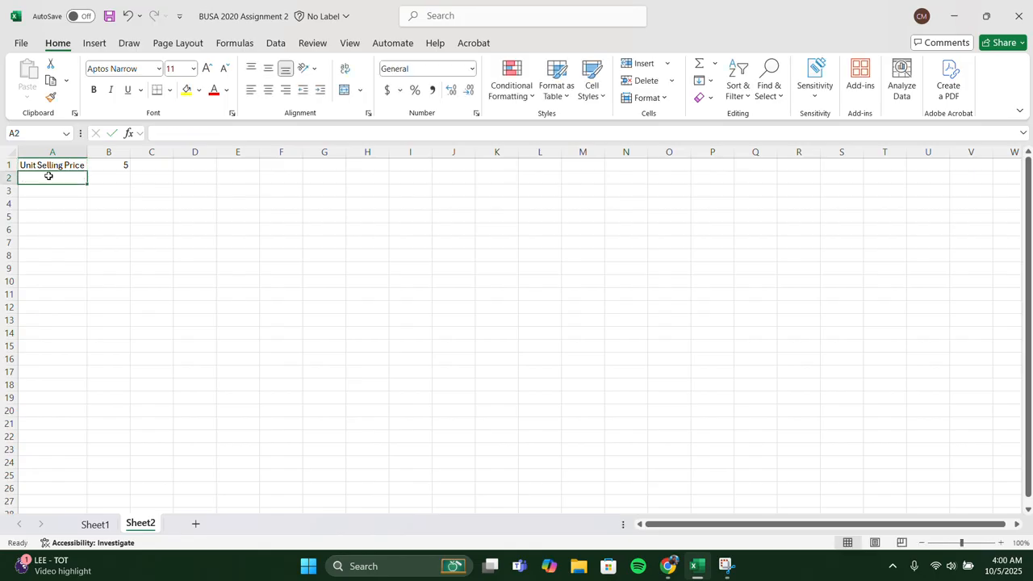
{"action": "type", "text": "Va"}
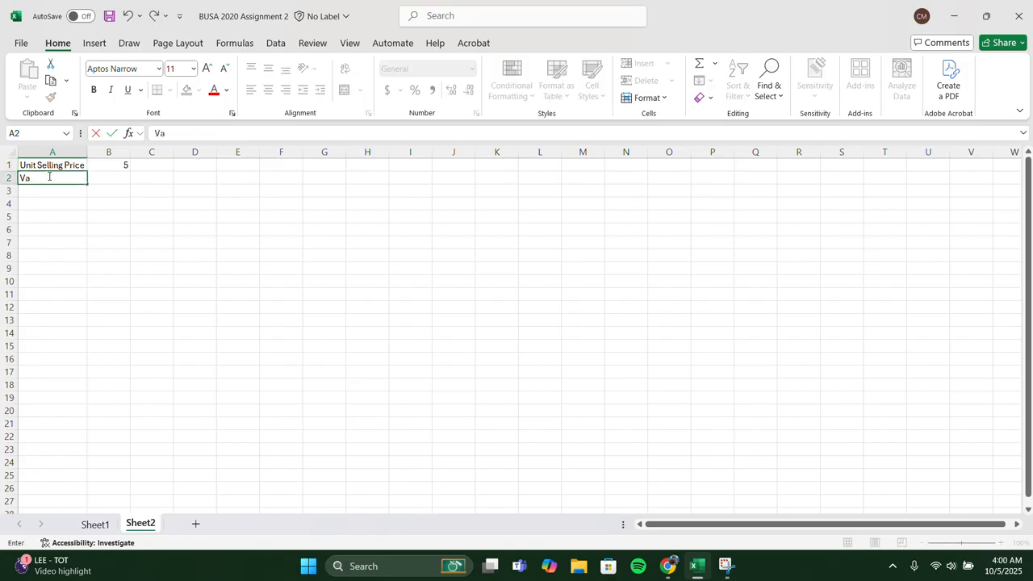
{"action": "type", "text": "riabl"}
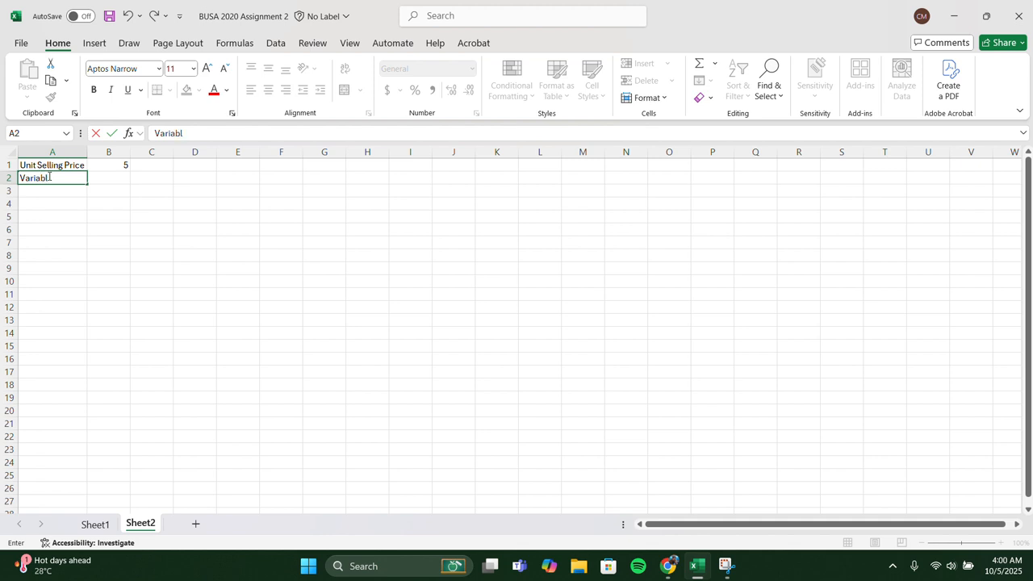
{"action": "type", "text": "e Costs"}
{"action": "key", "text": "Tab"}
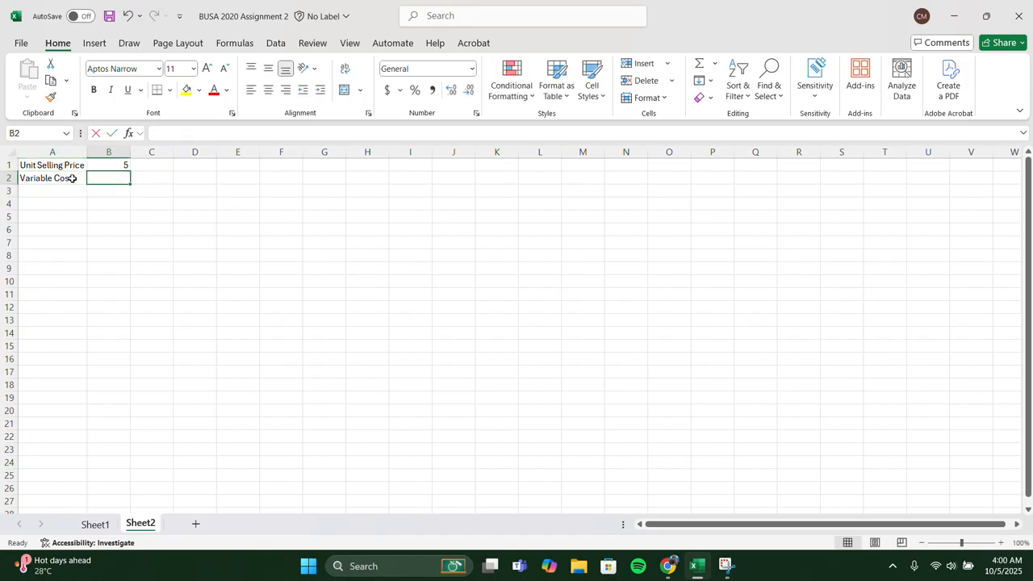
{"action": "type", "text": "1.75"}
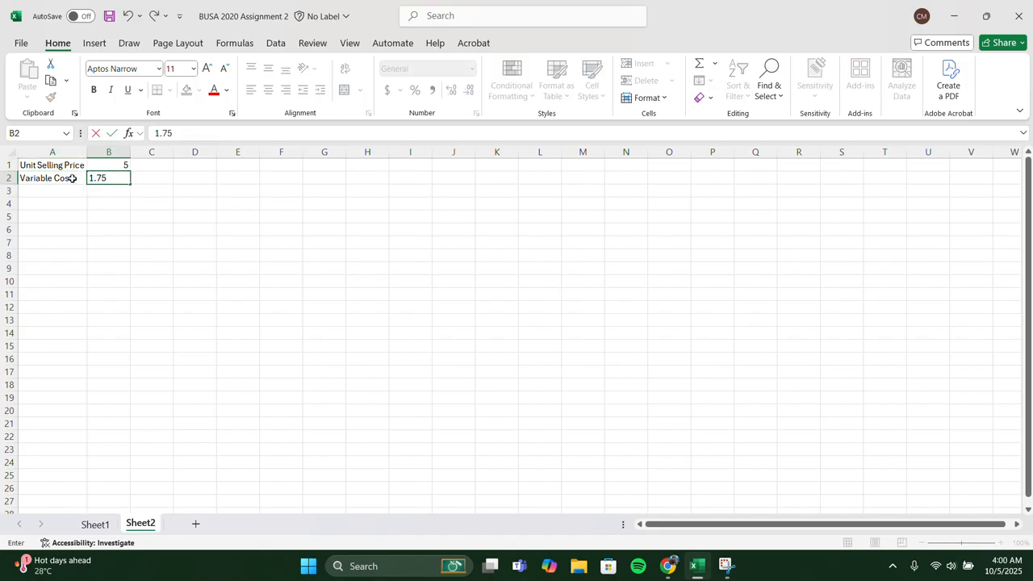
{"action": "key", "text": "Return"}
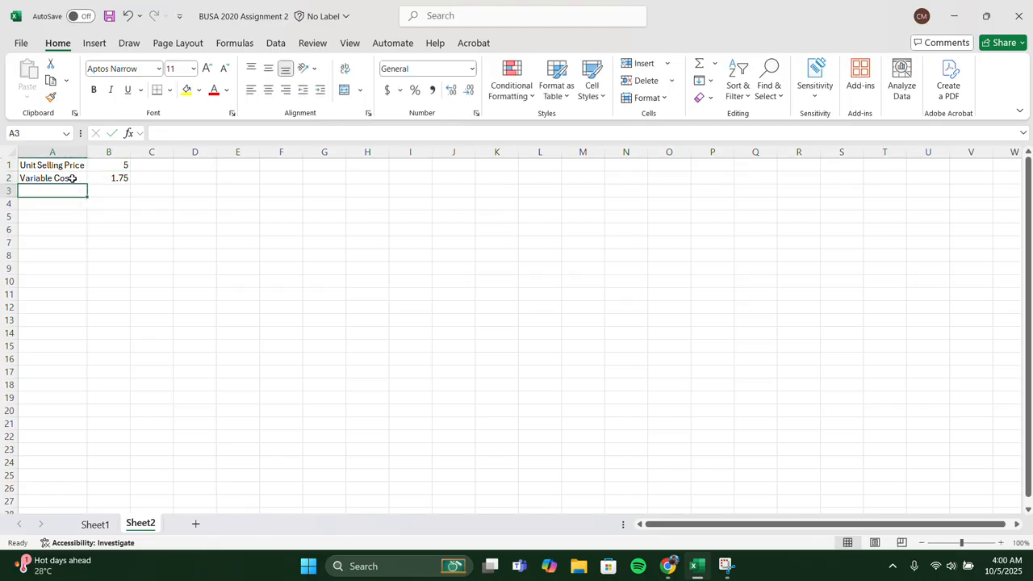
Enter the label Fixed Costs in A3 with 600000 in B3, and the label Profit in A5.
{"action": "type", "text": "Fixe"}
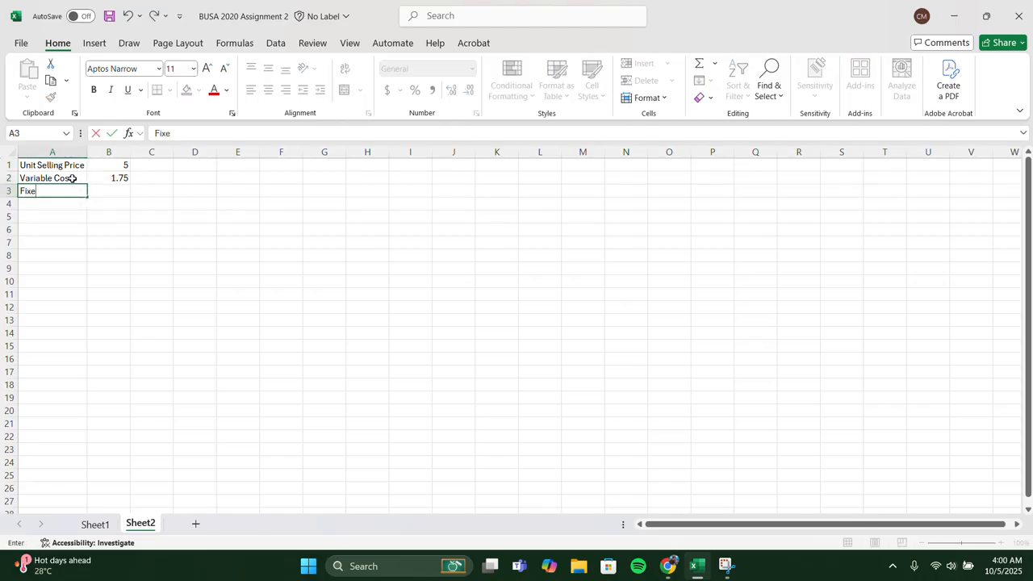
{"action": "type", "text": "d Costs"}
{"action": "key", "text": "Tab"}
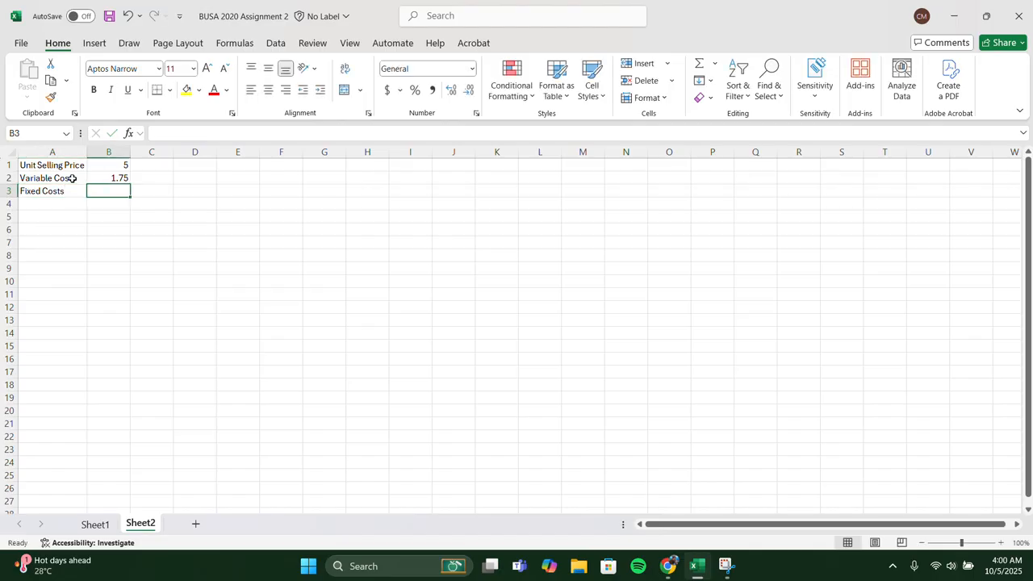
{"action": "type", "text": "600000"}
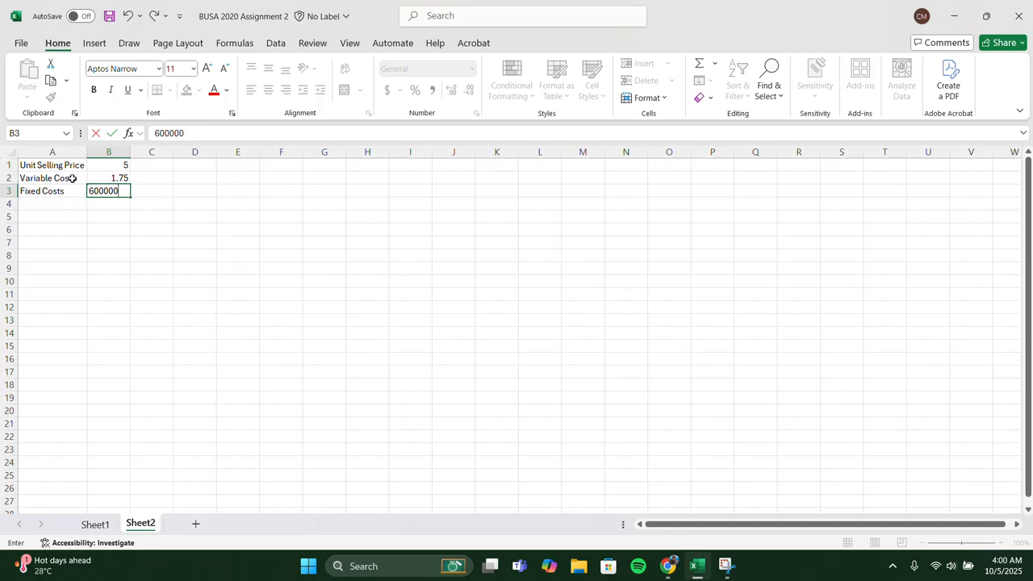
{"action": "key", "text": "Return"}
{"action": "key", "text": "Return"}
{"action": "type", "text": "Profit"}
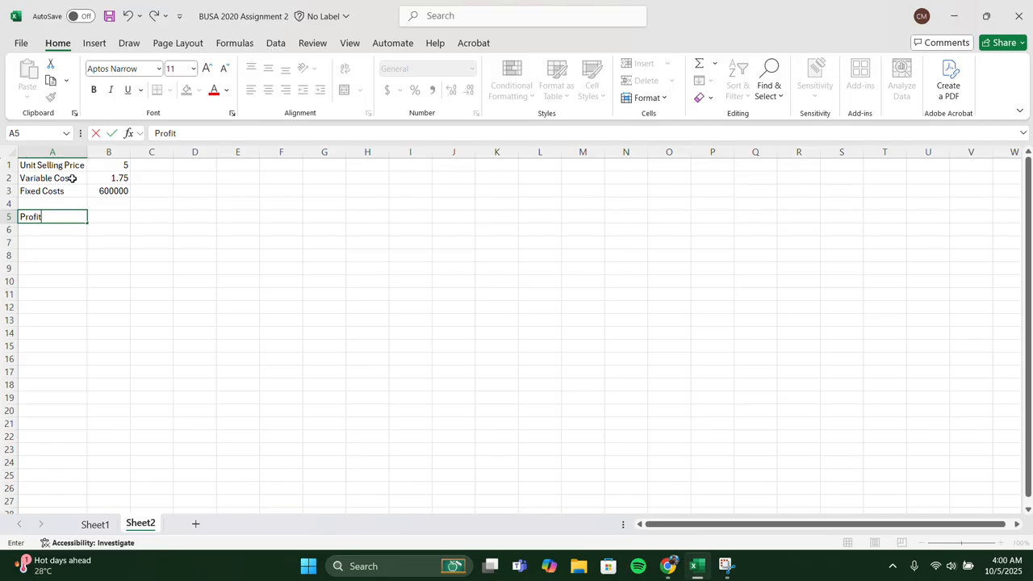
{"action": "key", "text": "Tab"}
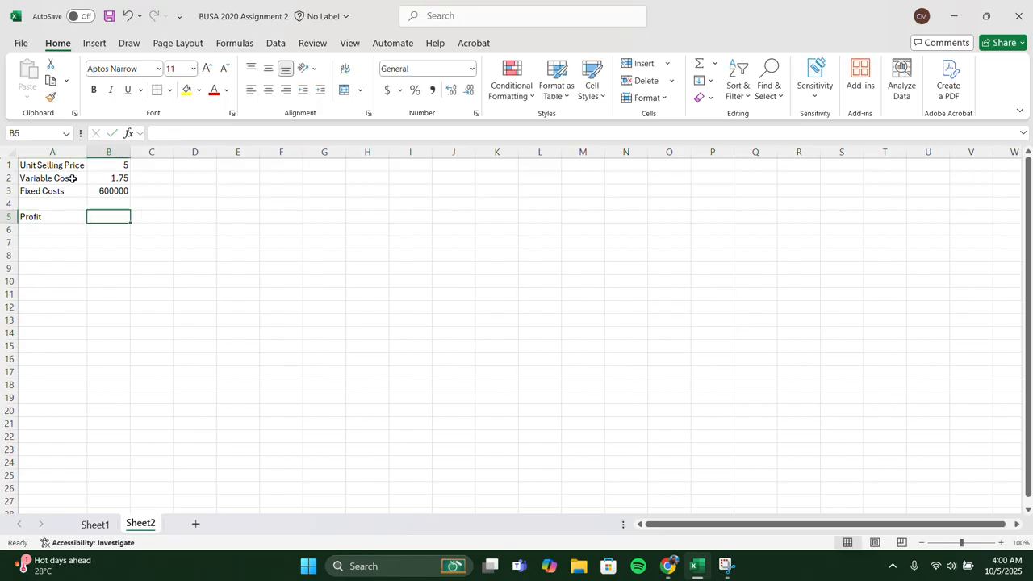
{"action": "type", "text": "="}
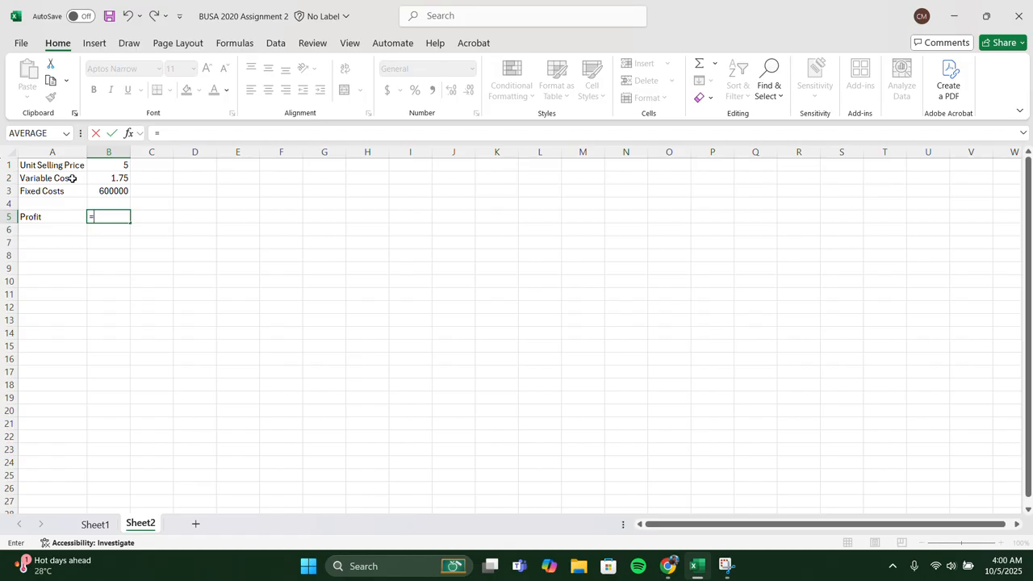
{"action": "key", "text": "Down"}
{"action": "key", "text": "Up"}
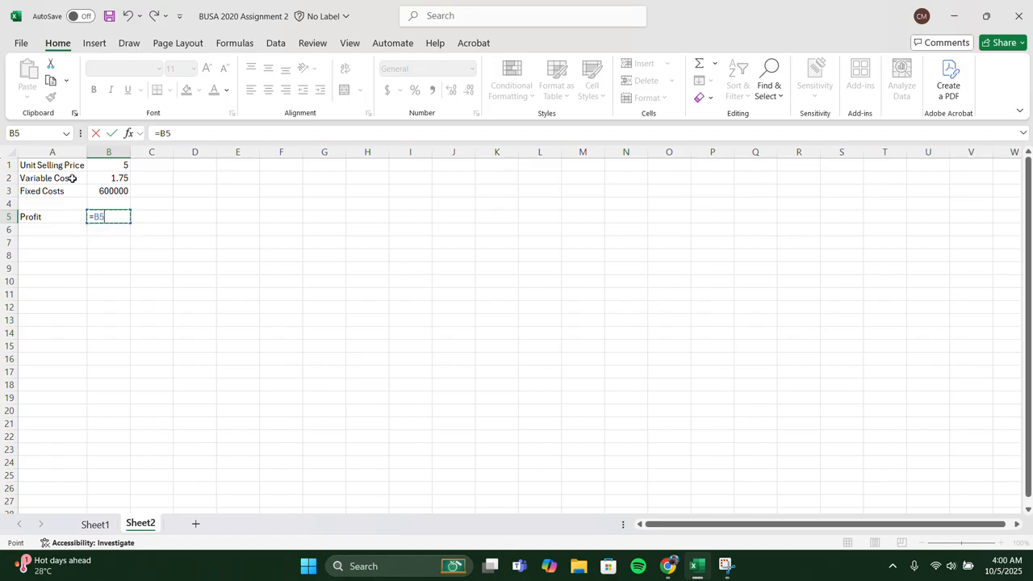
{"action": "key", "text": "BackSpace"}
{"action": "key", "text": "BackSpace"}
{"action": "key", "text": "BackSpace"}
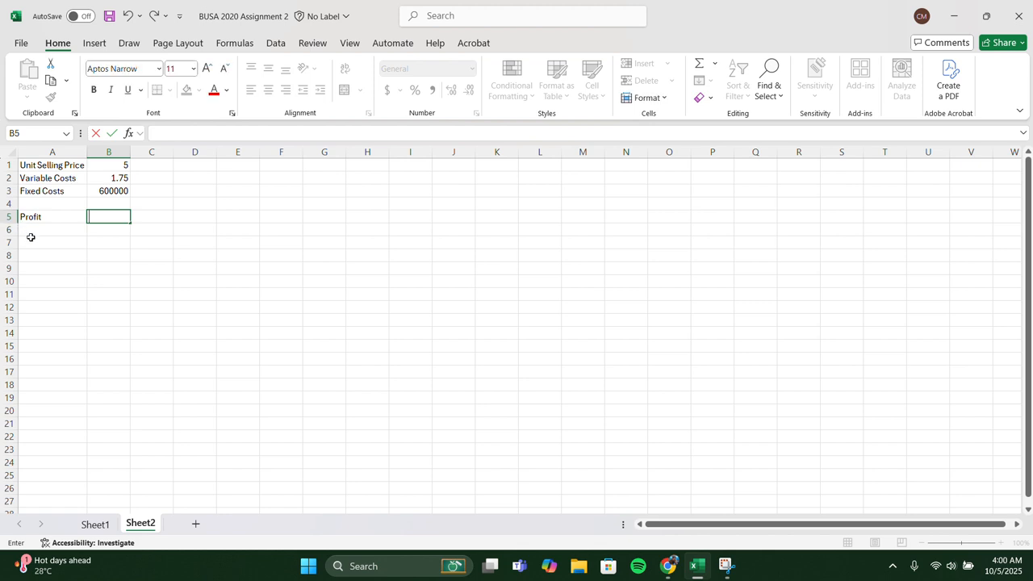
Enter the label Units in A7 and the value 0 in B7.
{"action": "left_click", "coordinate": [31, 237]}
{"action": "type", "text": "Units"}
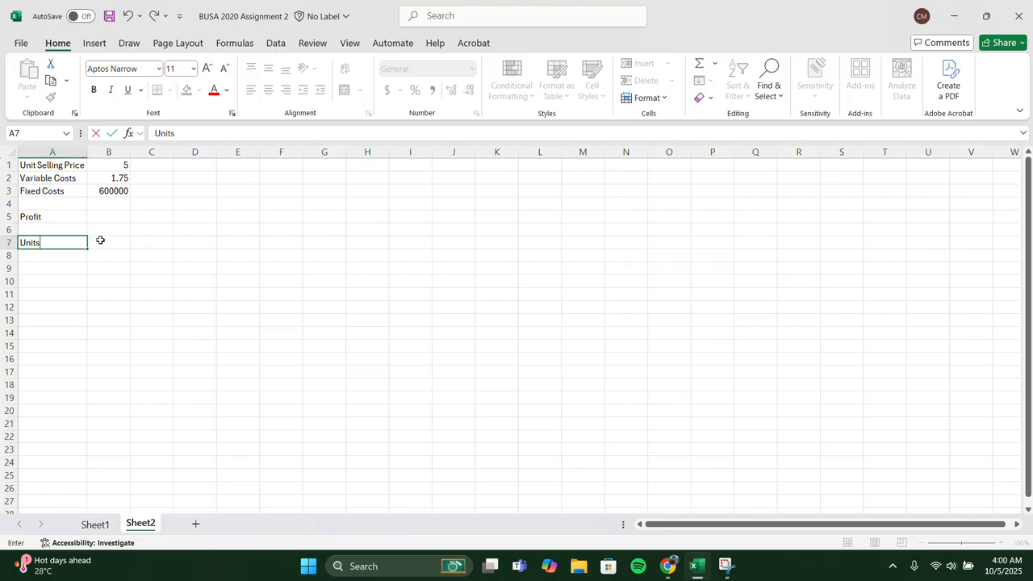
{"action": "left_click", "coordinate": [100, 240]}
{"action": "type", "text": "0"}
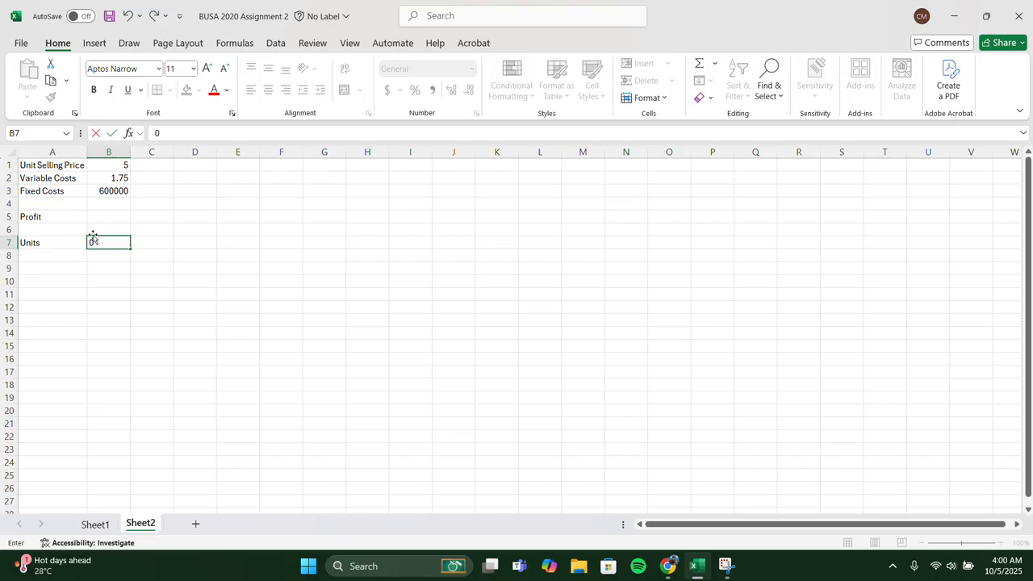
Start the Profit formula in B5 with the revenue term =(B1*B7), unit selling price times units.
{"action": "left_click", "coordinate": [100, 220]}
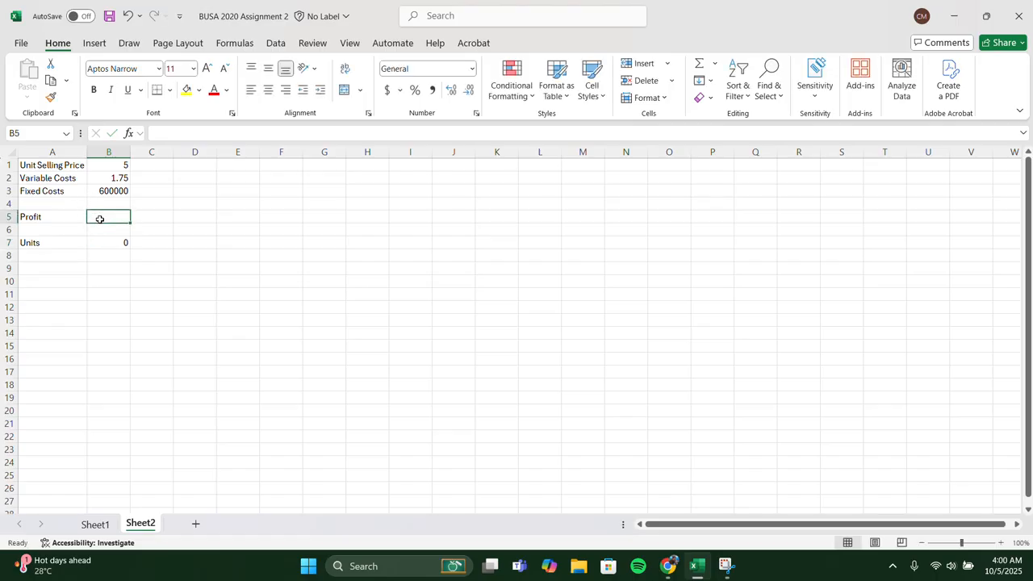
{"action": "type", "text": "+"}
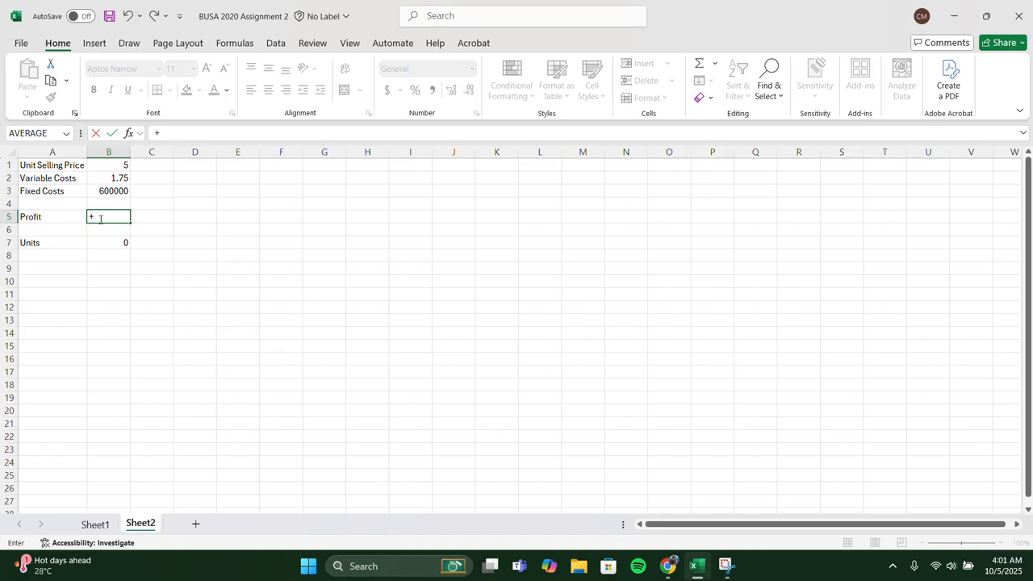
{"action": "key", "text": "BackSpace"}
{"action": "type", "text": "="}
{"action": "left_click", "coordinate": [443, 25]}
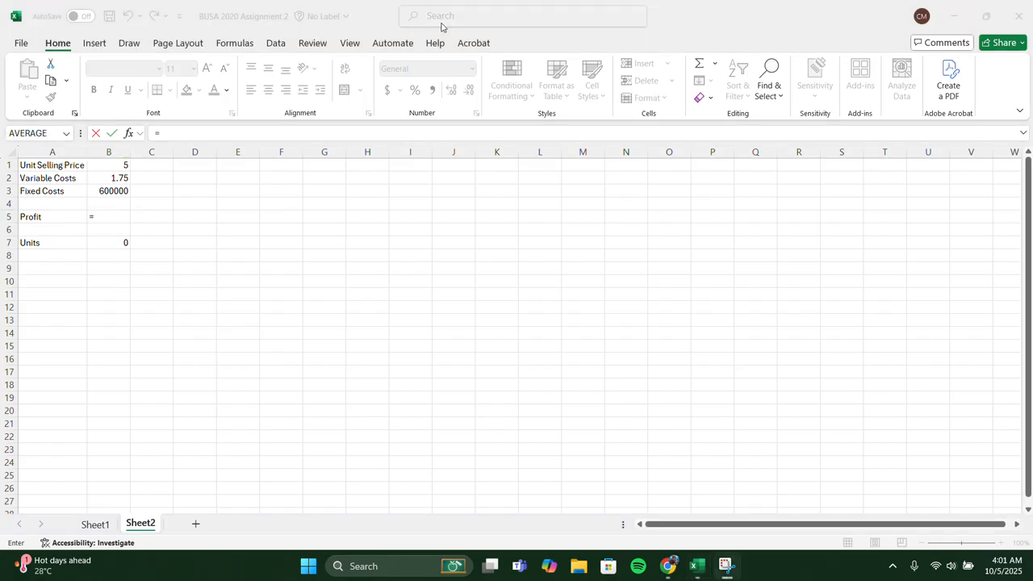
{"action": "left_click", "coordinate": [112, 211]}
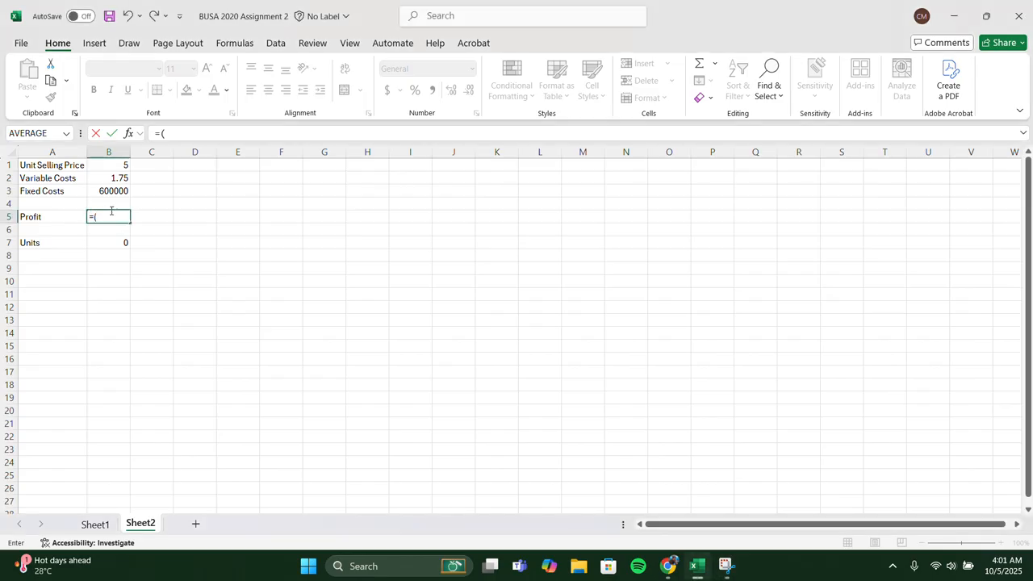
{"action": "type", "text": "("}
{"action": "left_click", "coordinate": [124, 165]}
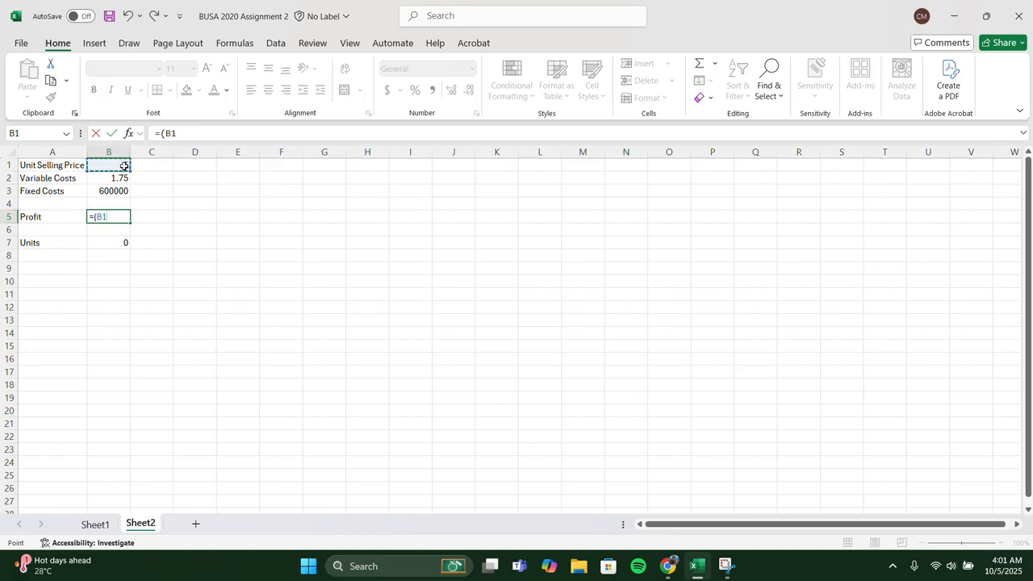
{"action": "type", "text": "*"}
{"action": "left_click", "coordinate": [122, 243]}
{"action": "type", "text": ")"}
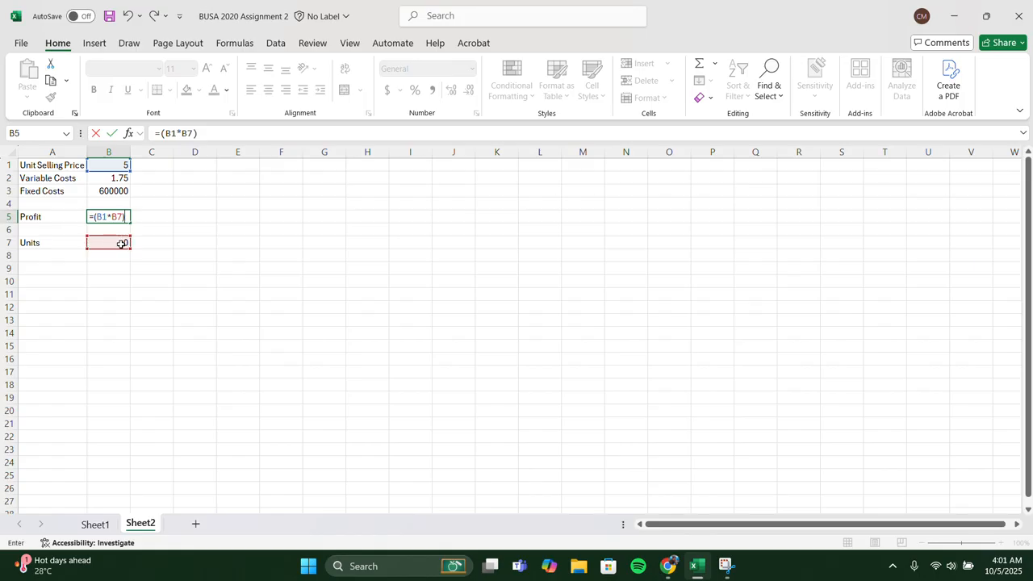
Complete the B5 formula by subtracting variable and fixed costs, giving =(B1*B7)-((B2*B7)+B3).
{"action": "type", "text": "_"}
{"action": "type", "text": "(9"}
{"action": "key", "text": "BackSpace"}
{"action": "left_click", "coordinate": [119, 178]}
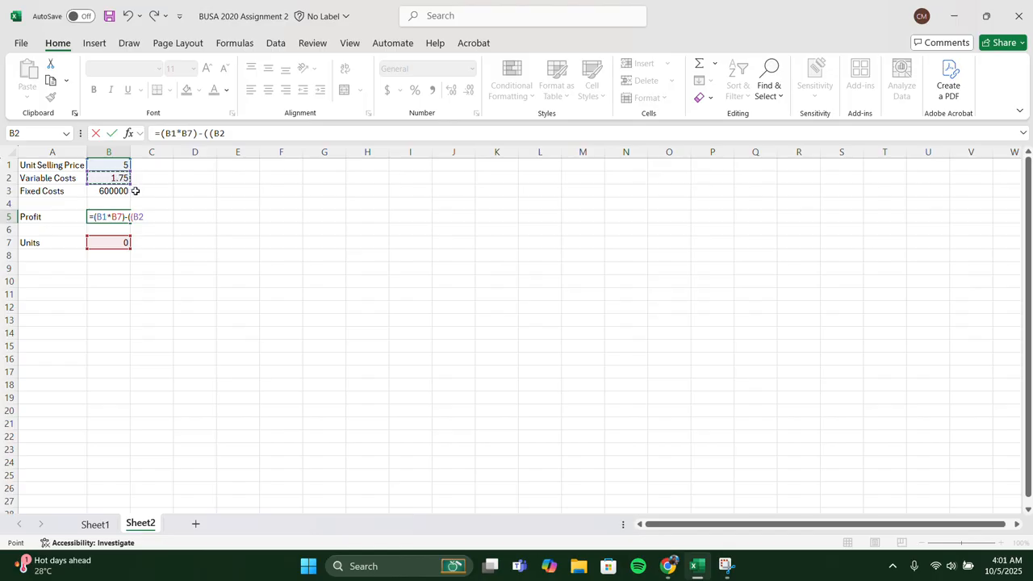
{"action": "type", "text": "*"}
{"action": "left_click", "coordinate": [120, 243]}
{"action": "type", "text": ")+"}
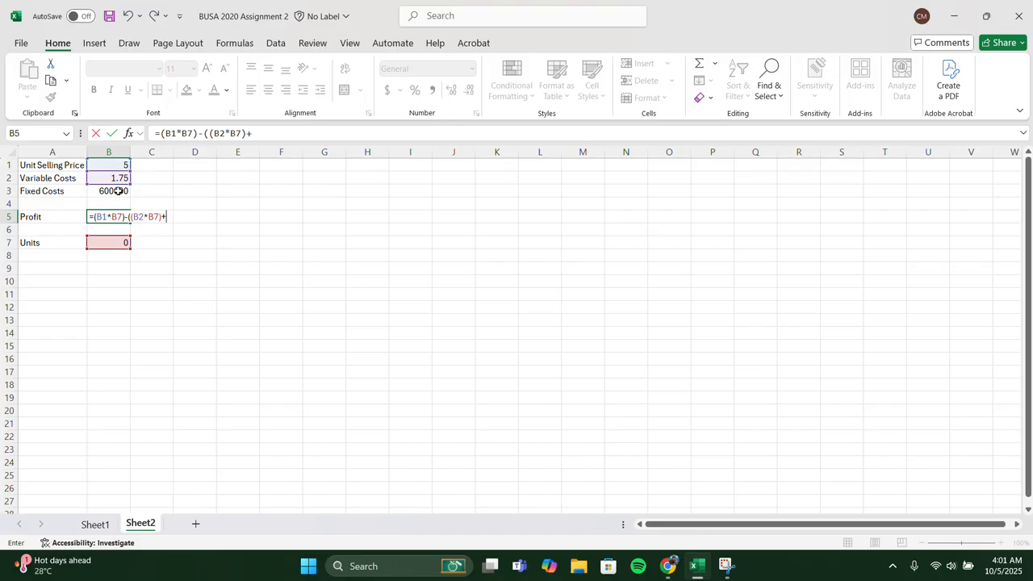
{"action": "left_click", "coordinate": [119, 192]}
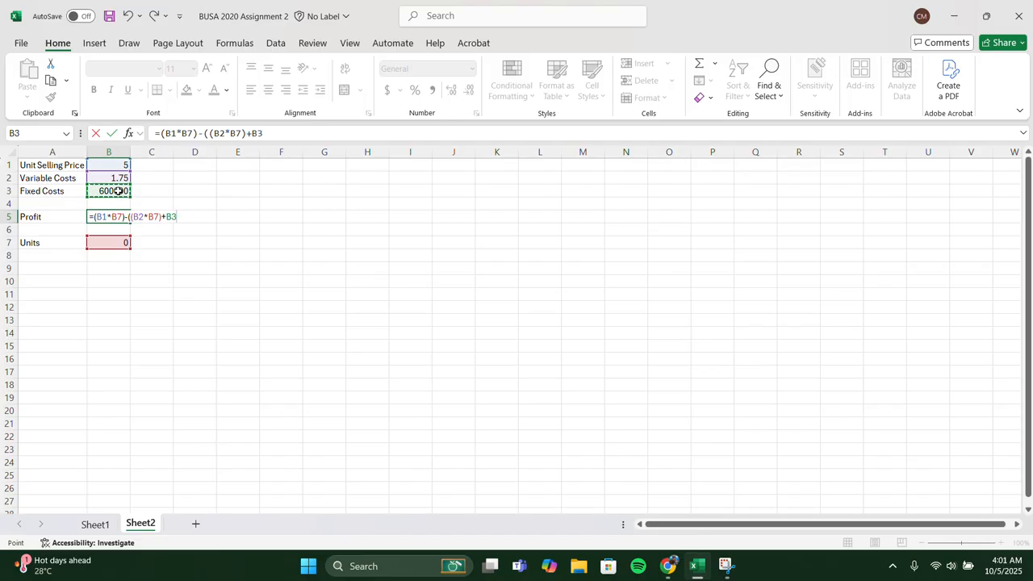
{"action": "type", "text": ")"}
{"action": "key", "text": "Return"}
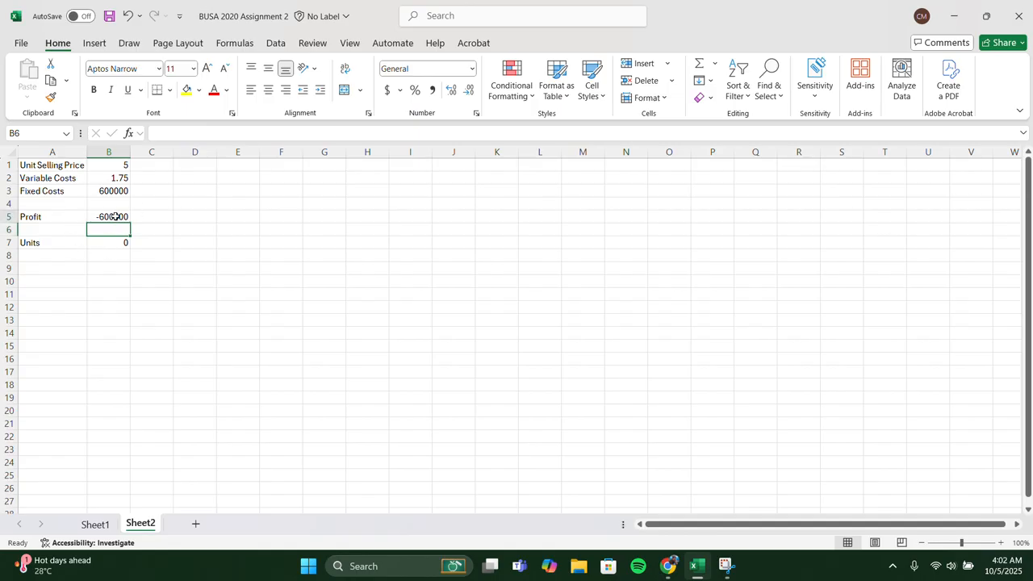
Open the Goal Seek analysis for the Profit cell B5.
{"action": "left_click", "coordinate": [115, 216]}
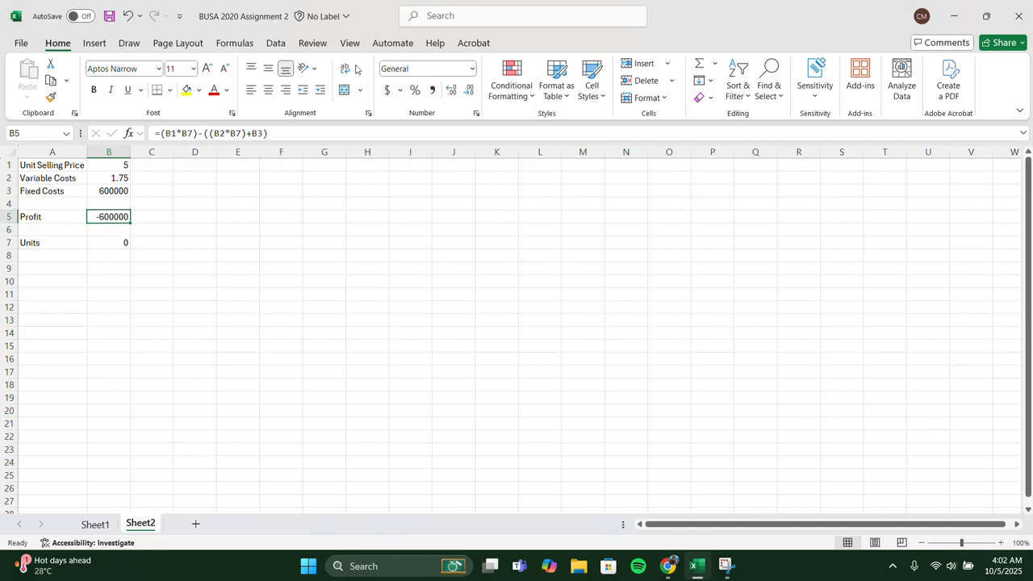
{"action": "left_click", "coordinate": [437, 29]}
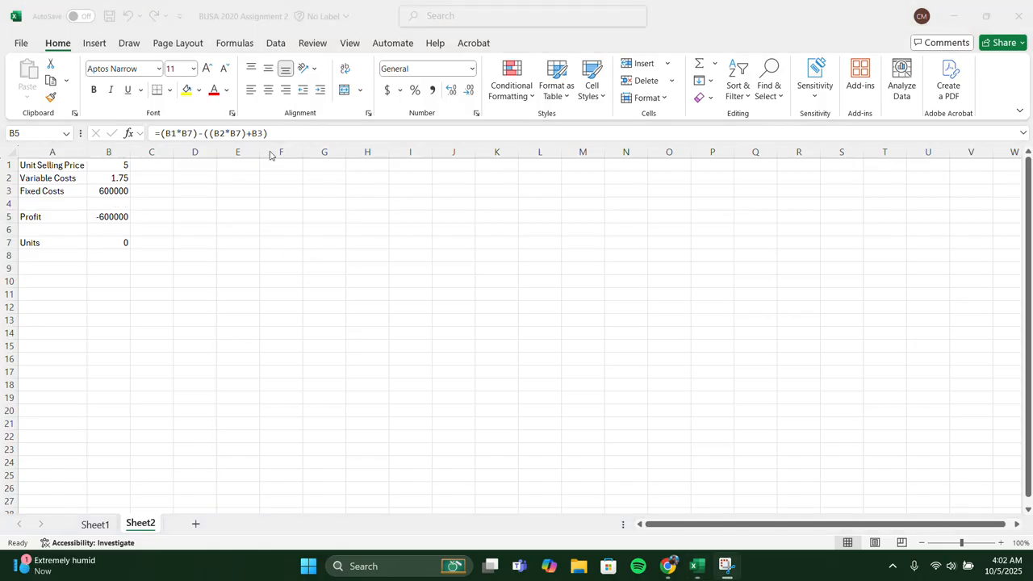
{"action": "left_click", "coordinate": [276, 44]}
{"action": "left_click", "coordinate": [275, 43]}
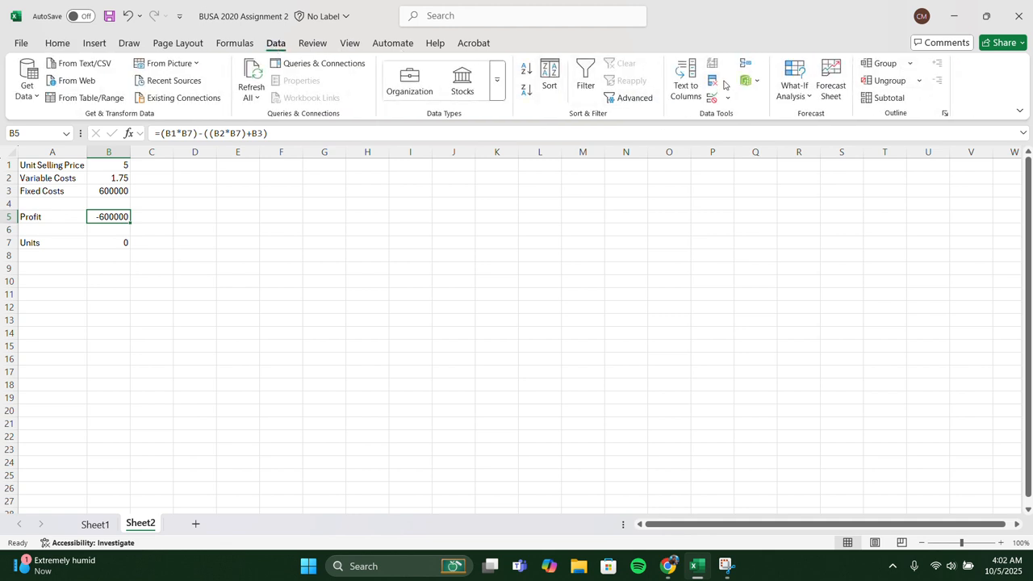
{"action": "left_click", "coordinate": [807, 96]}
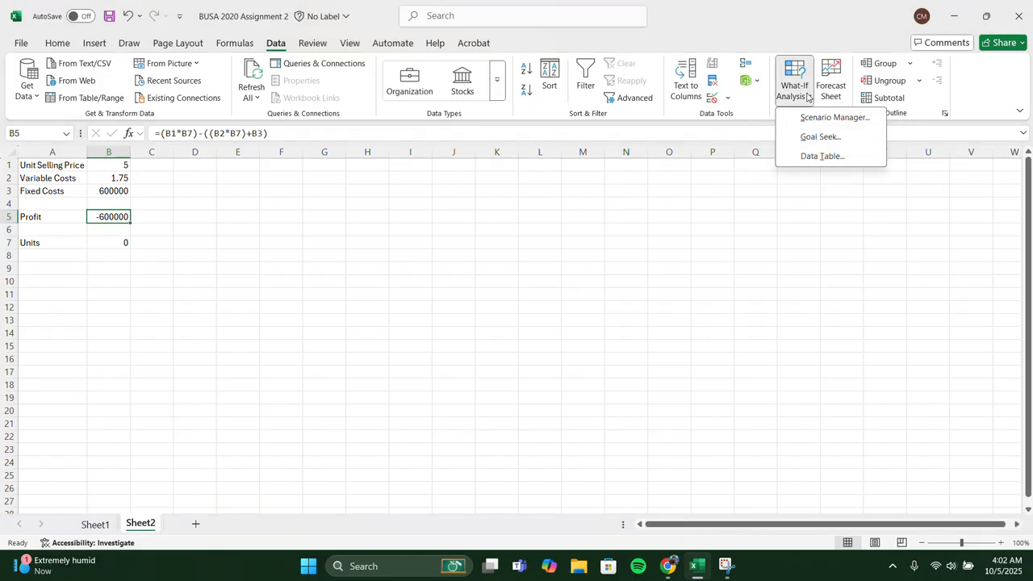
{"action": "left_click", "coordinate": [819, 137]}
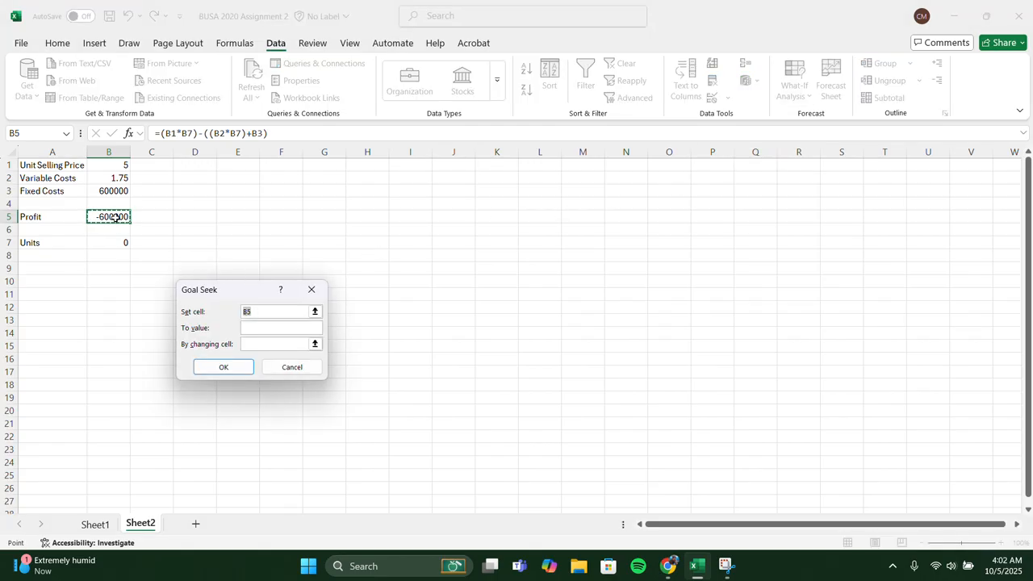
Set the Goal Seek set cell to the Profit cell $B$5 and its target value to 0.
{"action": "left_click", "coordinate": [448, 16]}
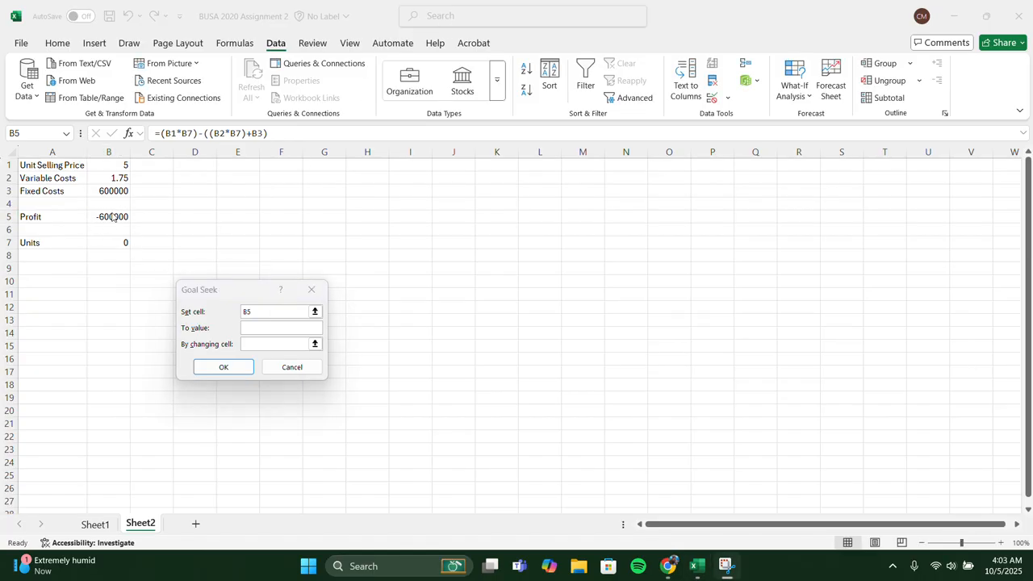
{"action": "left_click", "coordinate": [279, 311]}
{"action": "left_click", "coordinate": [315, 312]}
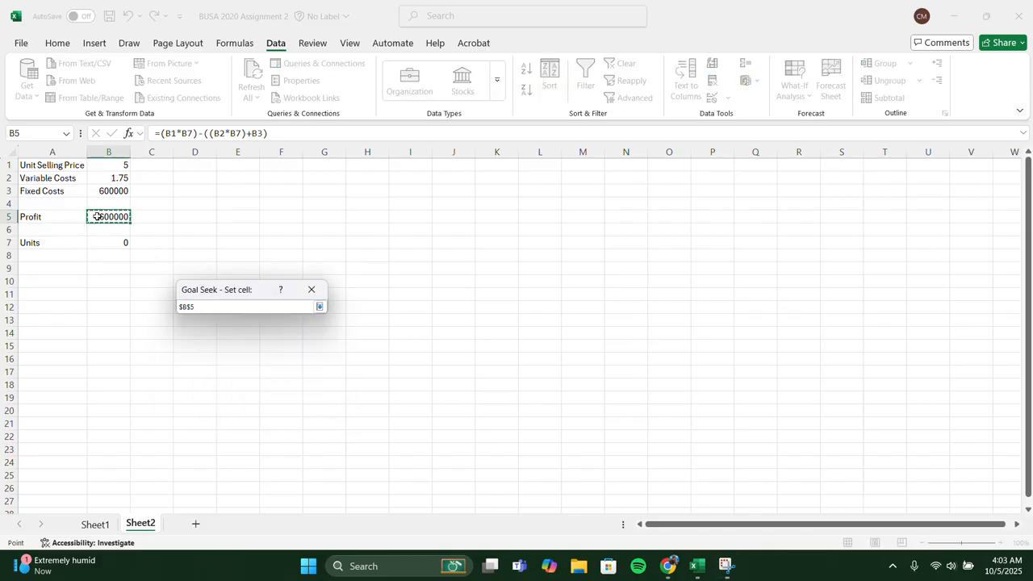
{"action": "left_click", "coordinate": [320, 307]}
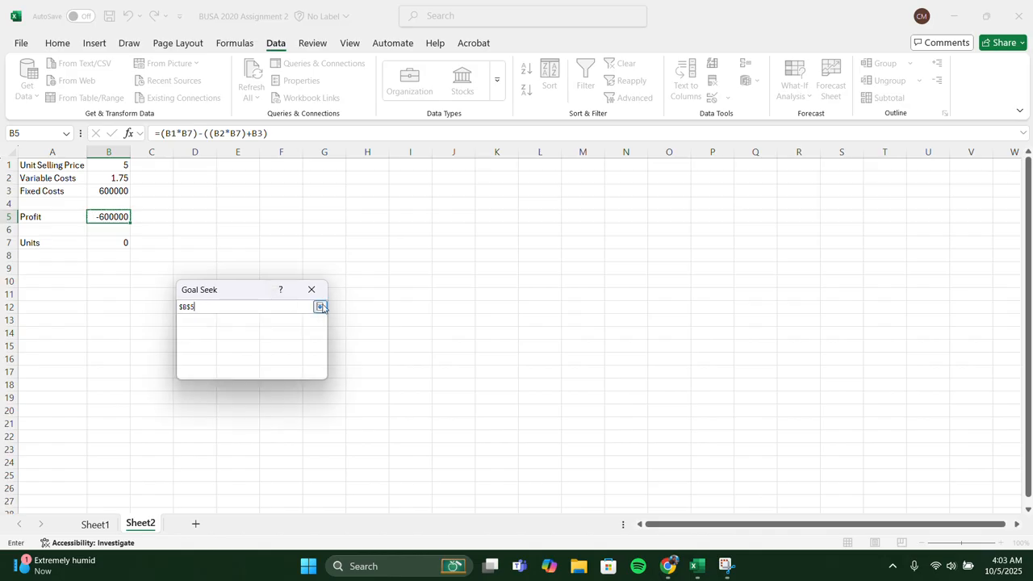
{"action": "left_click", "coordinate": [284, 331]}
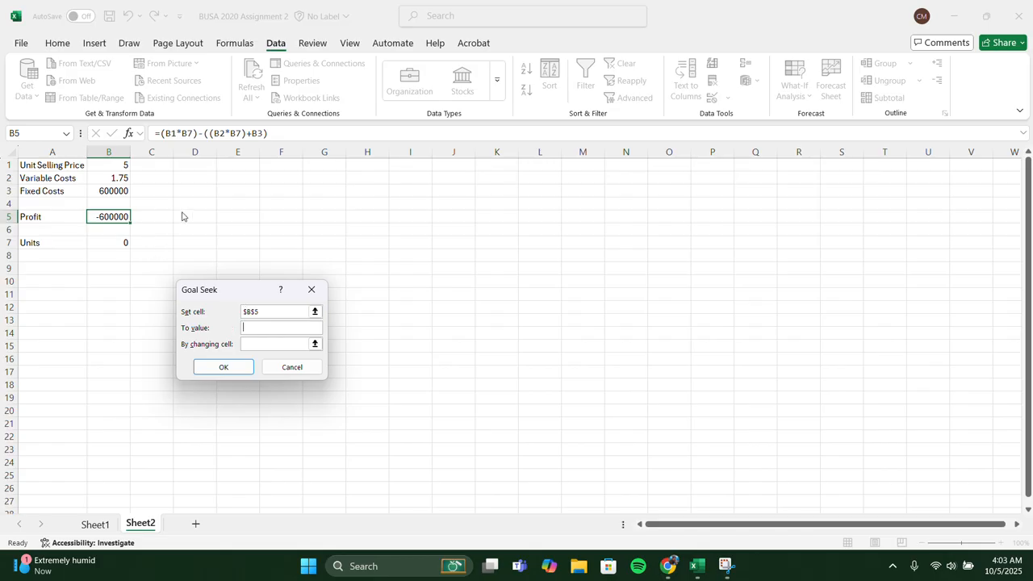
{"action": "left_click", "coordinate": [453, 20]}
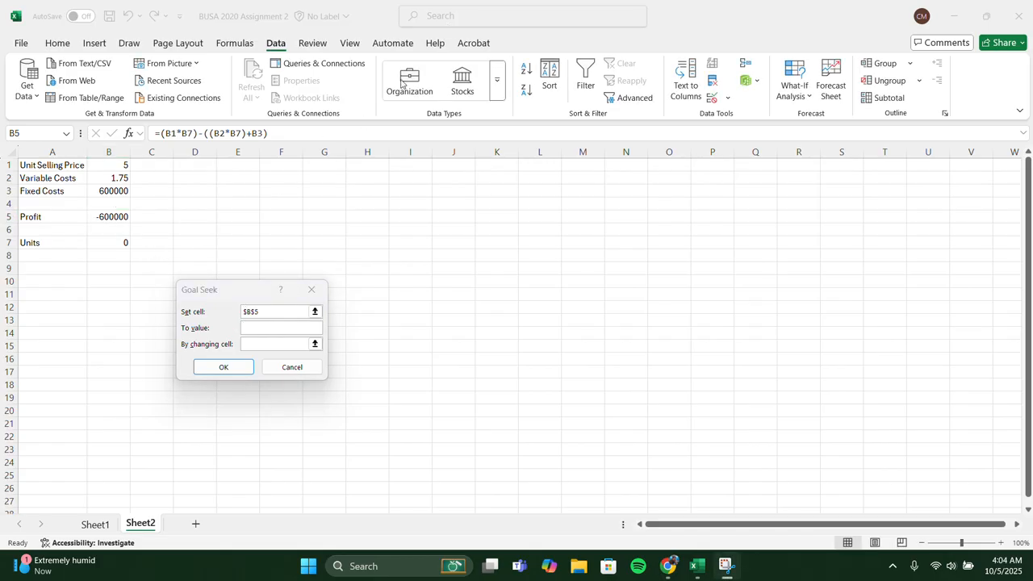
{"action": "left_click", "coordinate": [265, 327]}
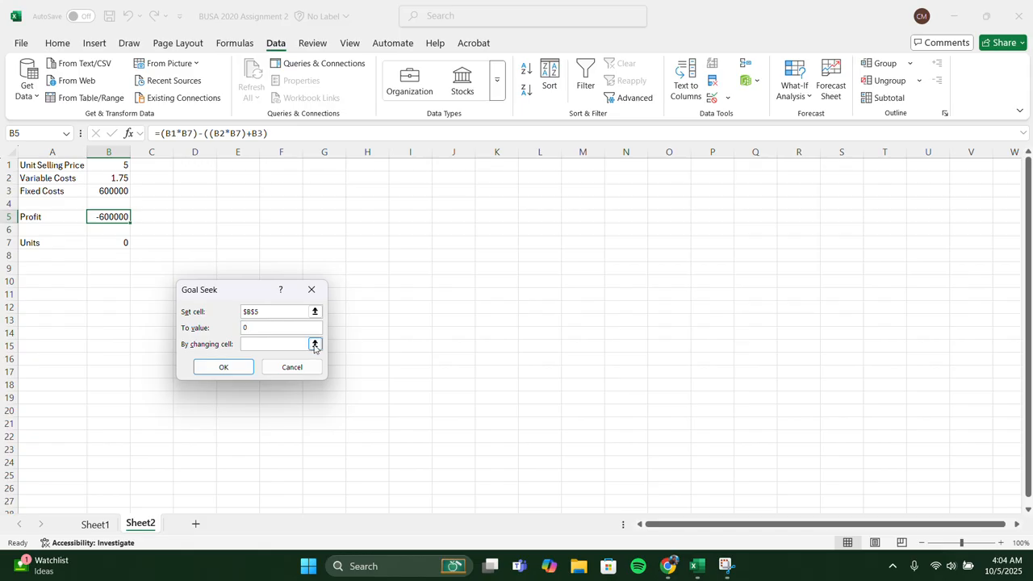
Use the Units cell $B$7 as the changing cell, run Goal Seek and keep the solution.
{"action": "left_click", "coordinate": [315, 346]}
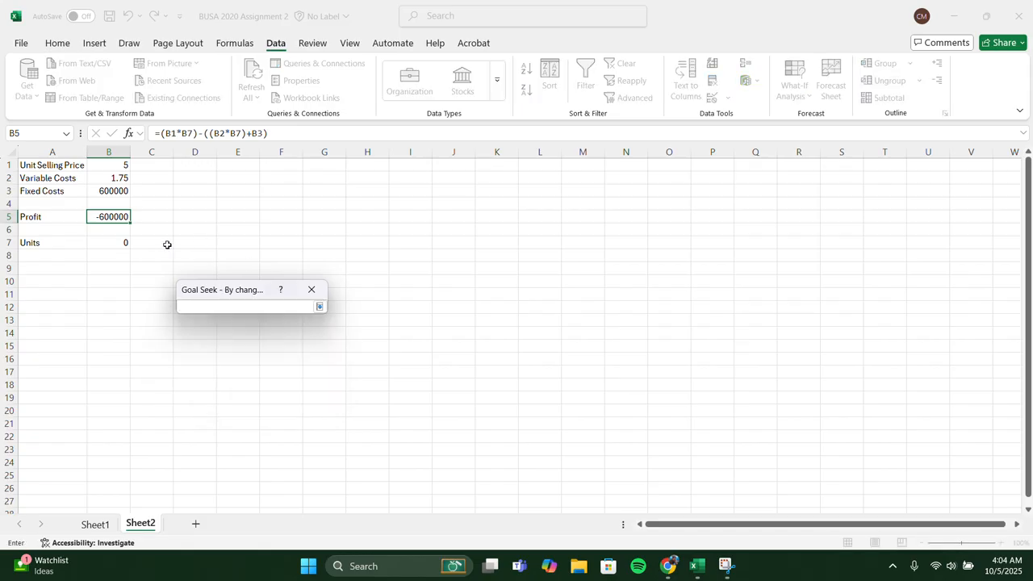
{"action": "left_click", "coordinate": [114, 244]}
{"action": "left_click", "coordinate": [320, 308]}
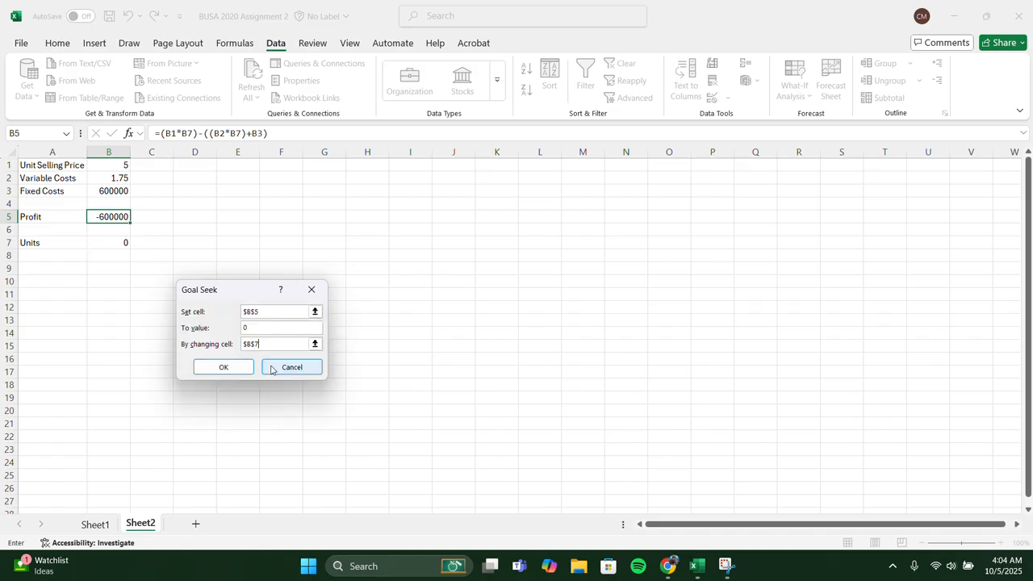
{"action": "left_click", "coordinate": [238, 371]}
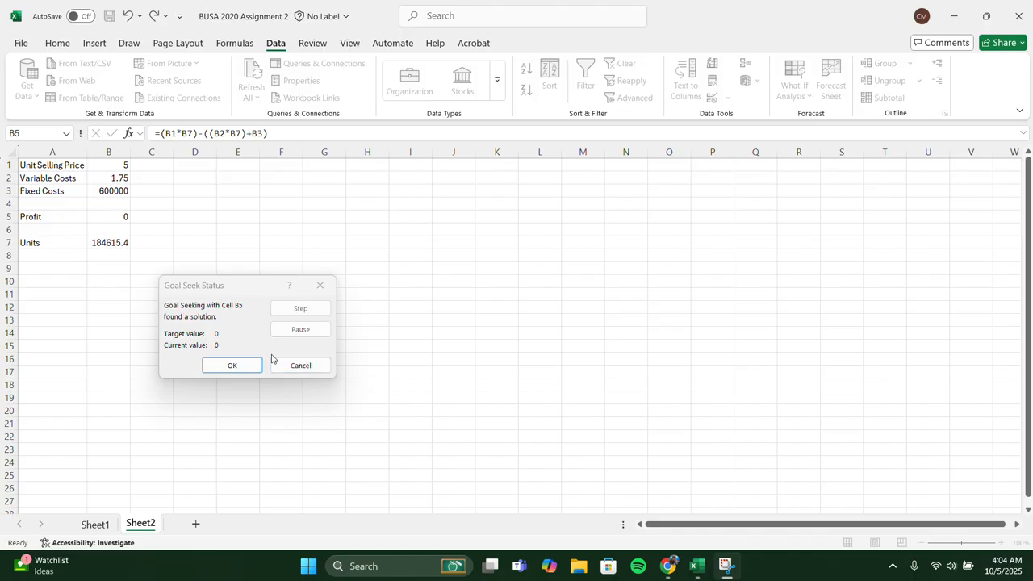
{"action": "left_click", "coordinate": [242, 365]}
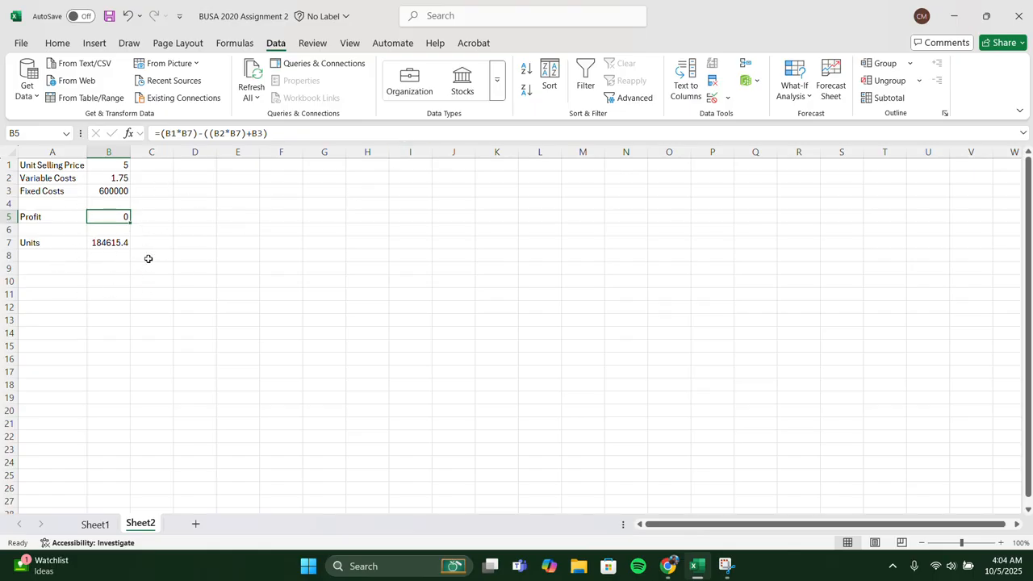
Inspect the full unrounded Units value in cell B7.
{"action": "left_click", "coordinate": [449, 31]}
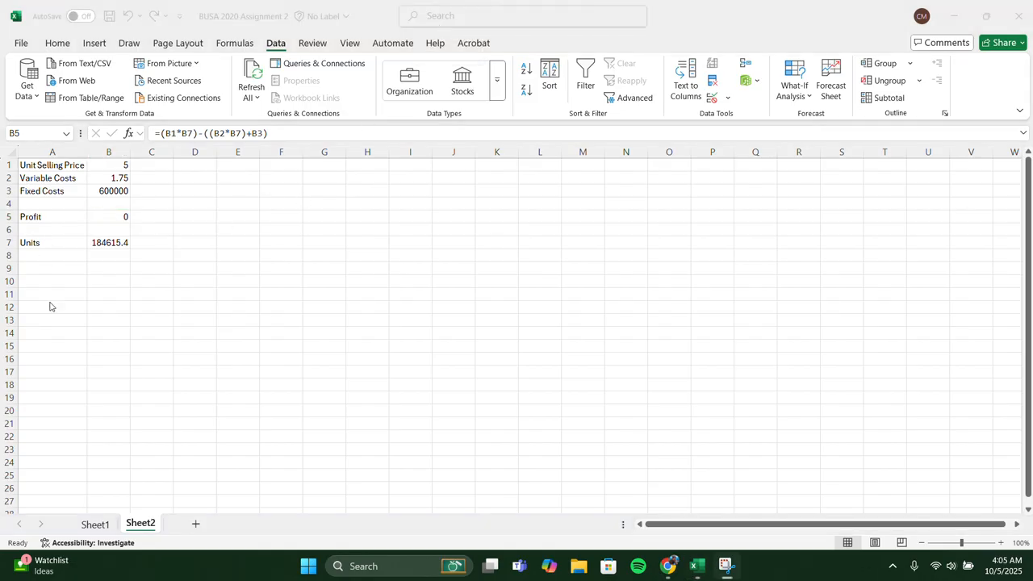
{"action": "left_click", "coordinate": [108, 243]}
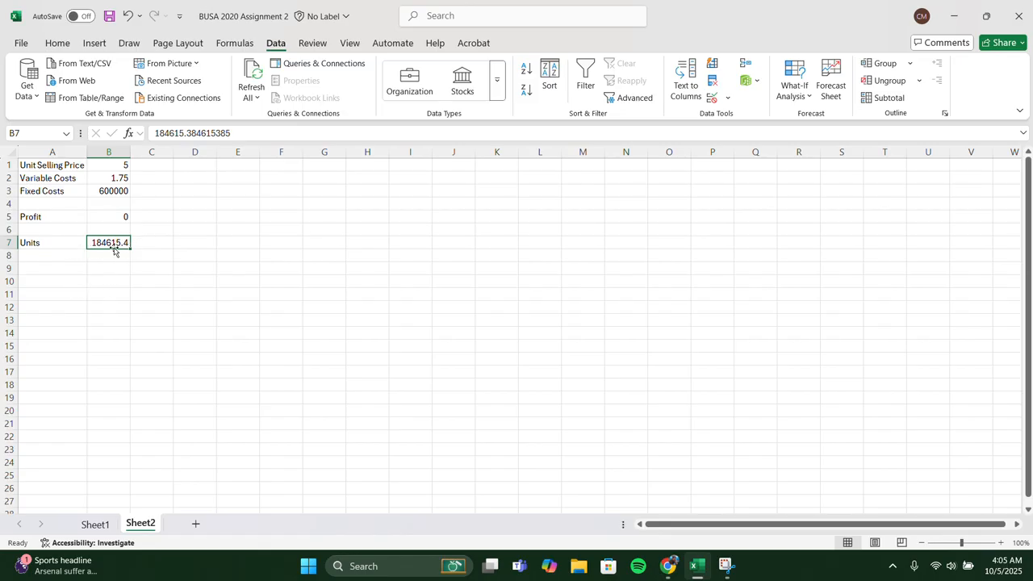
{"action": "left_click", "coordinate": [448, 29]}
Switch to the presentation slideshow and advance from the Goal Seek Analysis slide to the Break-Even Chart slide.
{"action": "key", "text": "alt+Tab"}
{"action": "key", "text": "Tab"}
{"action": "key", "text": "Tab"}
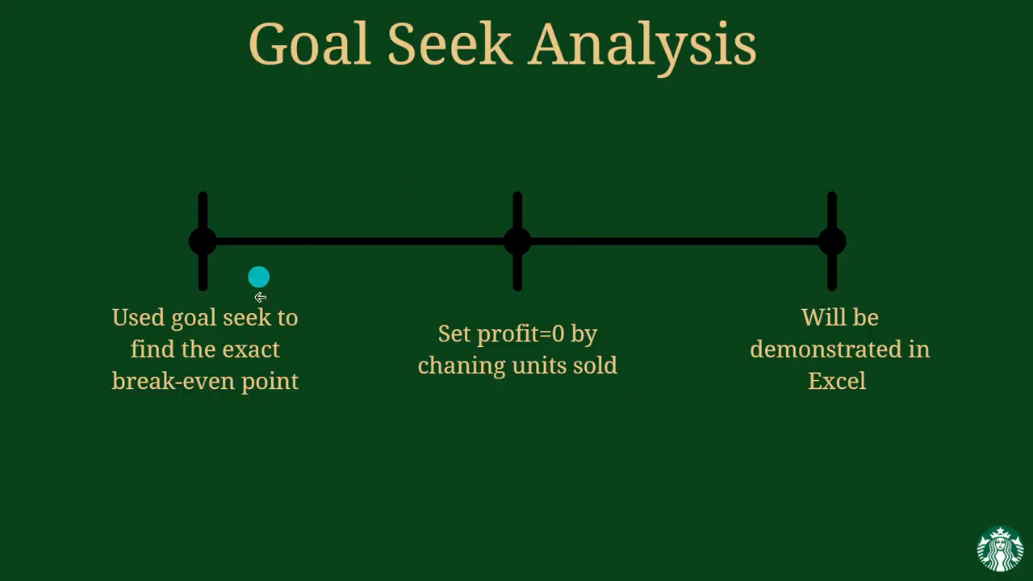
{"action": "left_click", "coordinate": [616, 185]}
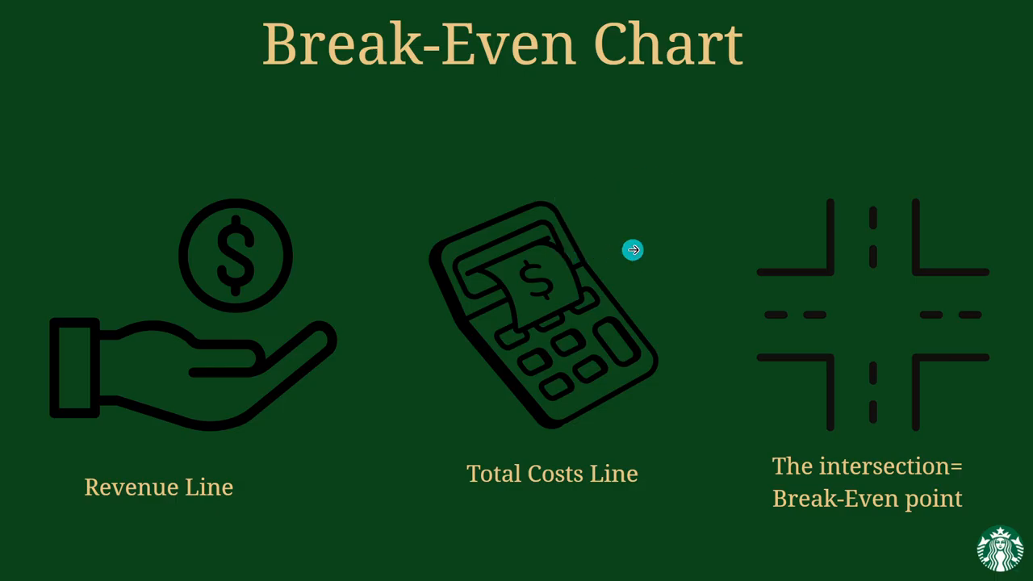
Switch back to the Excel workbook and select the Revenue and Total Cost columns with their headers through row 42 on Sheet1.
{"action": "key", "text": "super+Tab"}
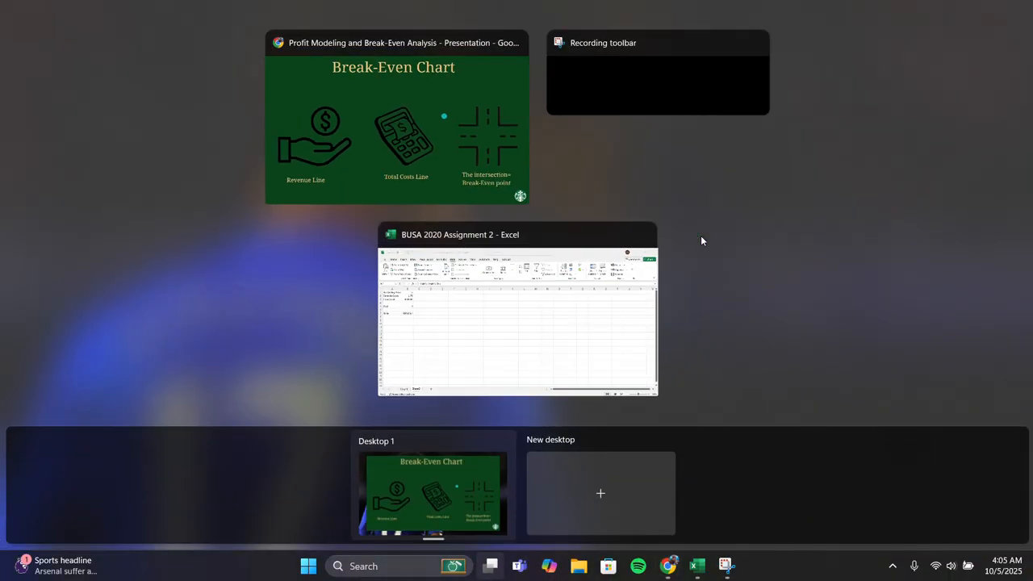
{"action": "left_click", "coordinate": [533, 314]}
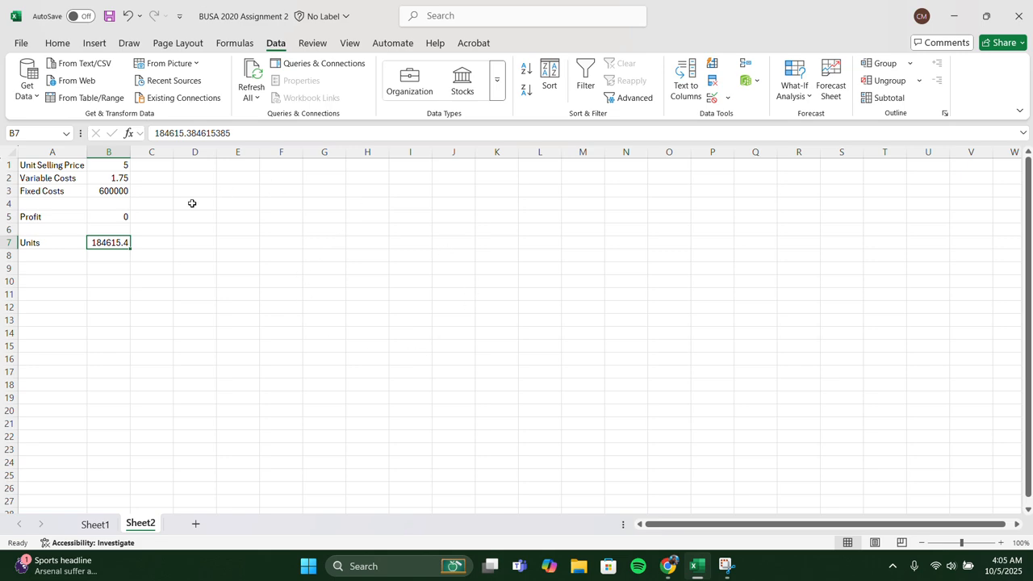
{"action": "left_click", "coordinate": [94, 525]}
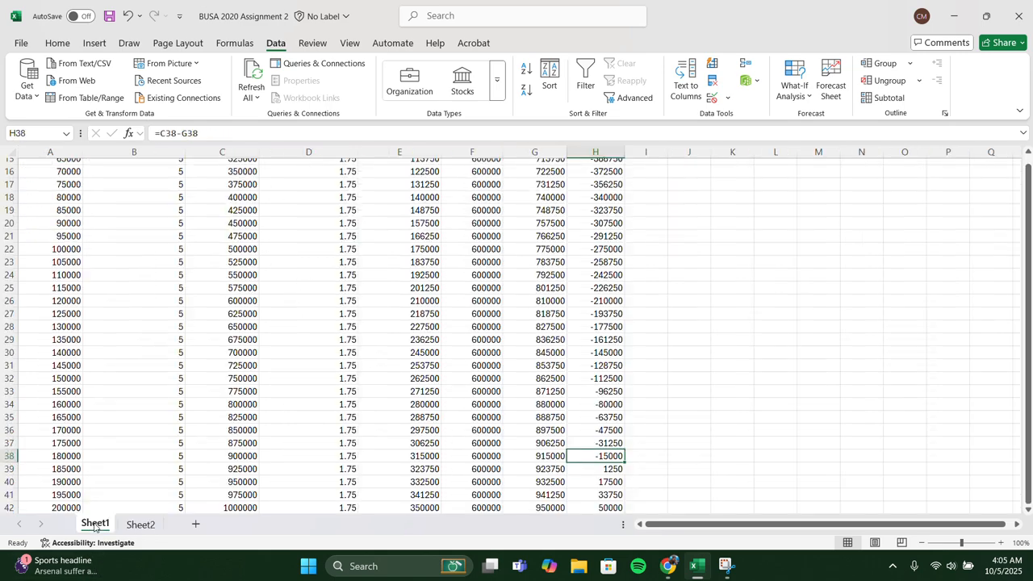
{"action": "scroll", "coordinate": [234, 269], "scroll_direction": "up", "scroll_amount": 5}
{"action": "left_click", "coordinate": [236, 165]}
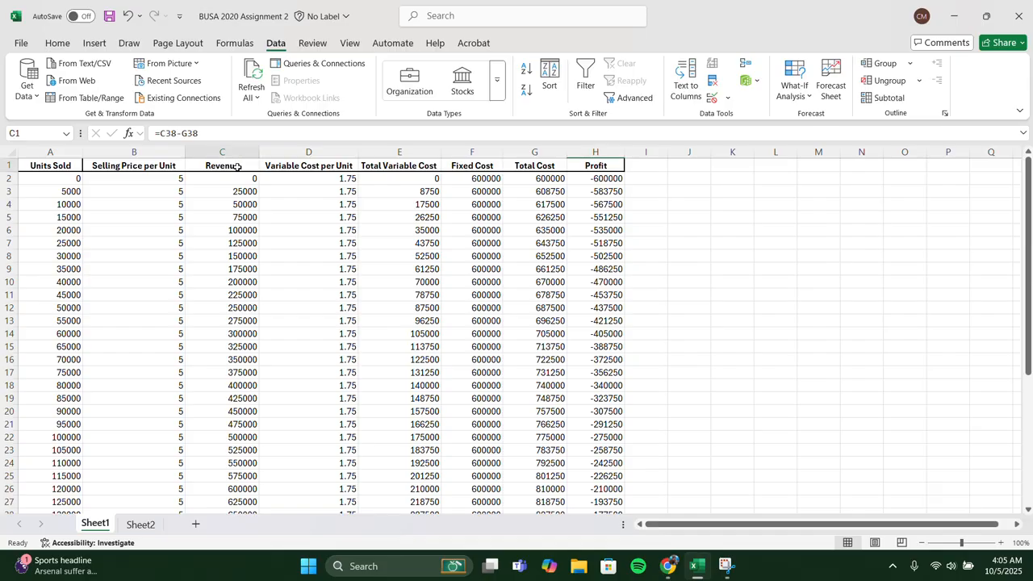
{"action": "key", "text": "ctrl+shift+Down"}
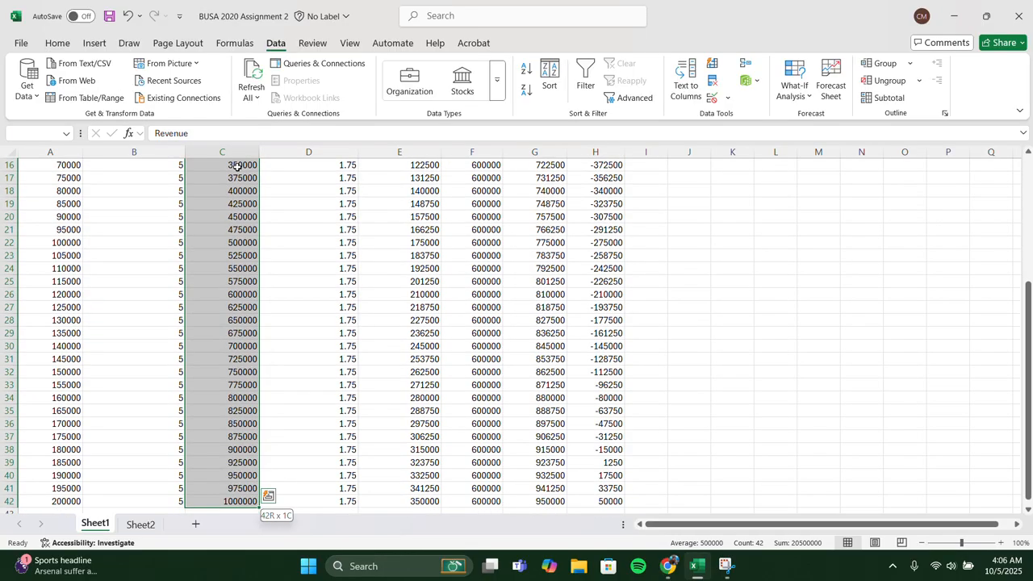
{"action": "scroll", "coordinate": [510, 226], "scroll_direction": "up", "scroll_amount": 5}
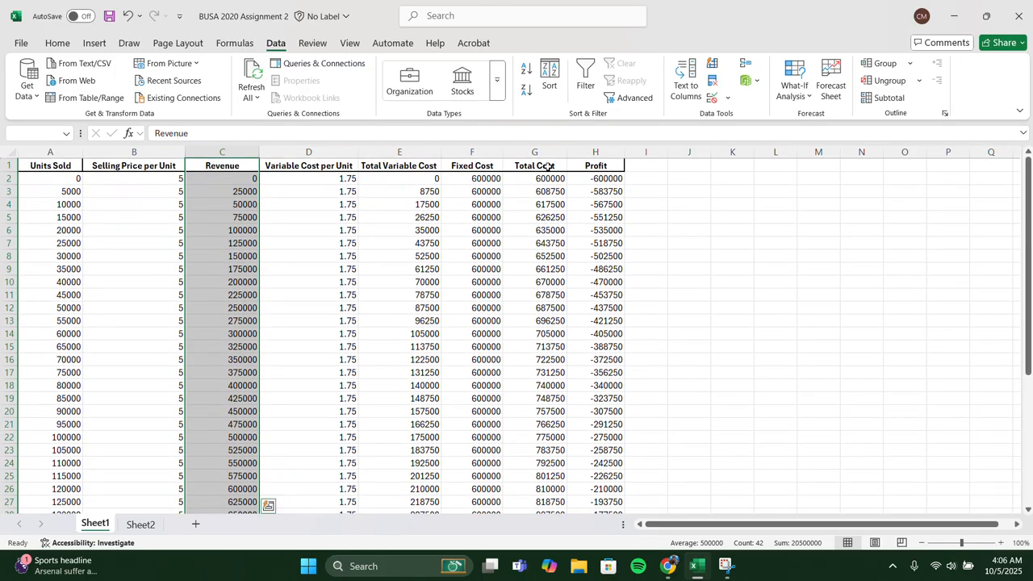
{"action": "left_click", "coordinate": [549, 166], "text": "ctrl"}
{"action": "key", "text": "ctrl+shift+Down"}
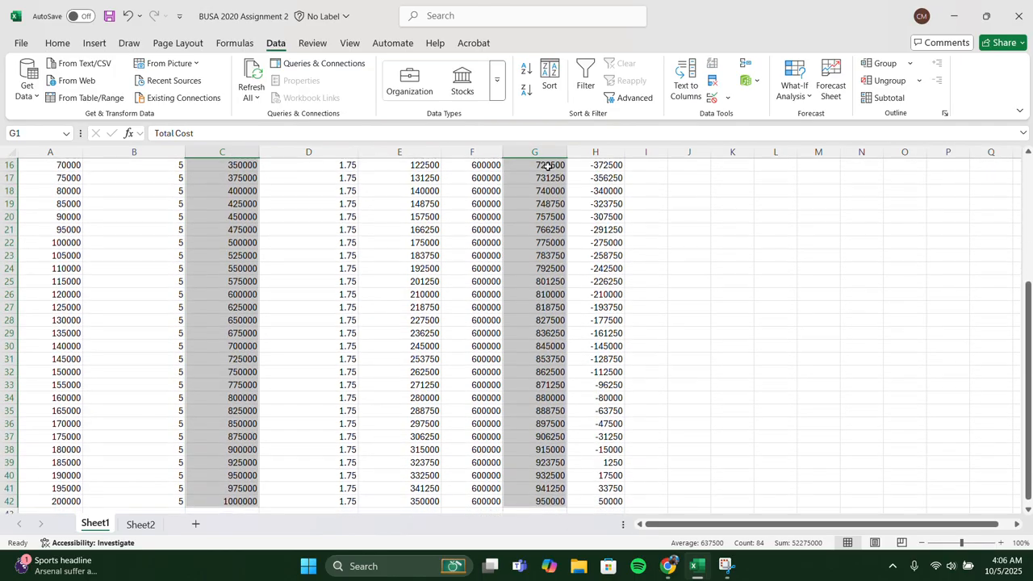
Insert a 2-D line chart of Revenue and Total Cost and move it beside the table, just past the Profit column.
{"action": "left_click", "coordinate": [88, 47]}
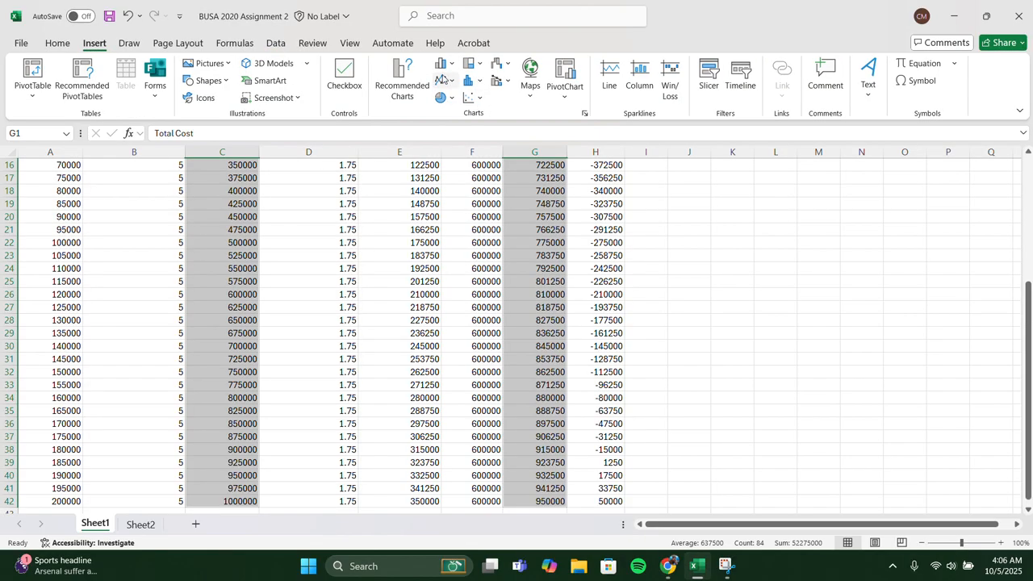
{"action": "left_click", "coordinate": [453, 84]}
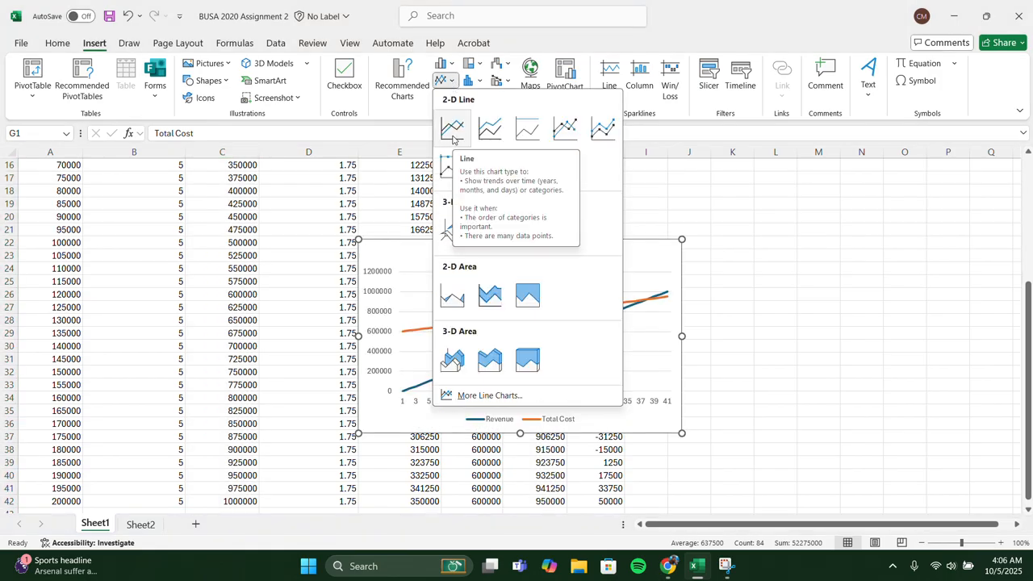
{"action": "left_click", "coordinate": [453, 129]}
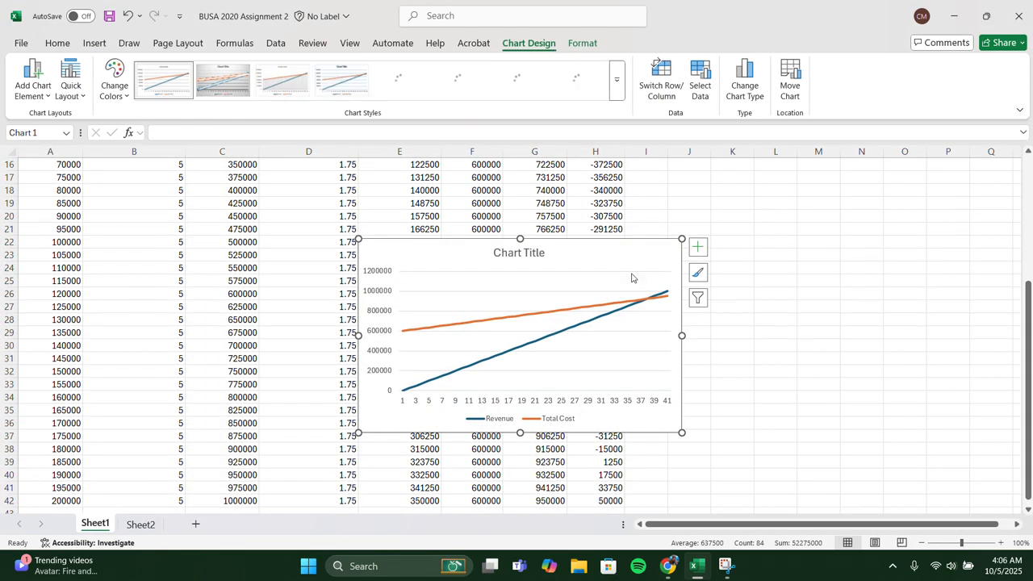
{"action": "left_click_drag", "start_coordinate": [631, 256], "coordinate": [914, 198]}
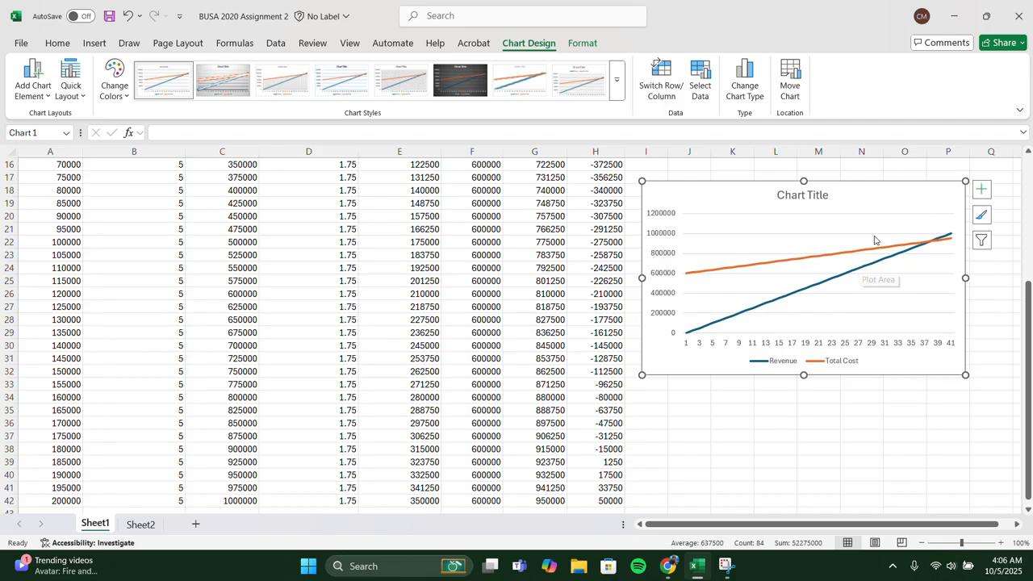
{"action": "mouse_move", "coordinate": [930, 246]}
{"action": "left_click", "coordinate": [450, 29]}
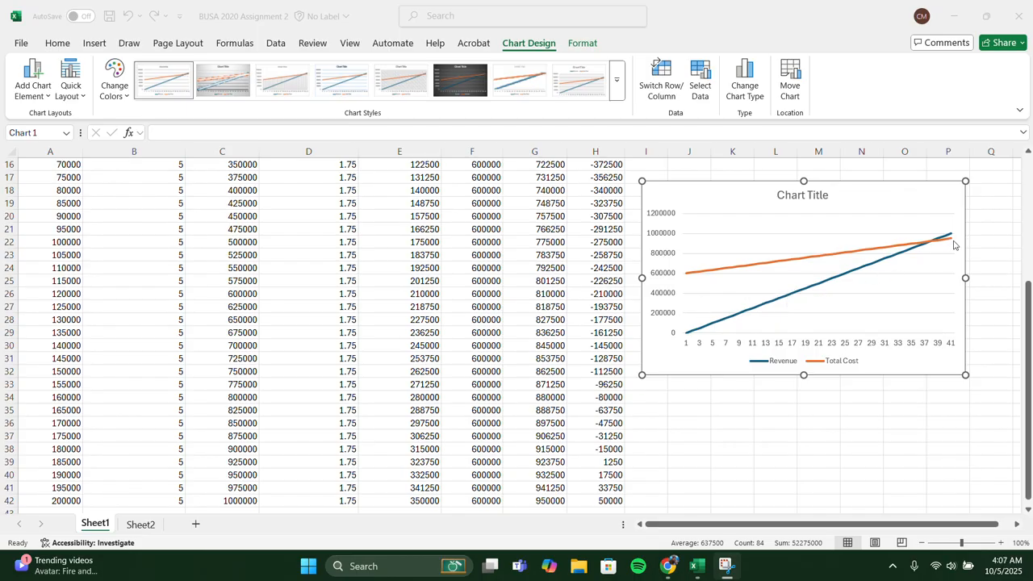
Review the table next to the chart, and switch to the presentation slideshow to advance to the Insights and Interpertation slide.
{"action": "scroll", "coordinate": [557, 404], "scroll_direction": "down", "scroll_amount": 3}
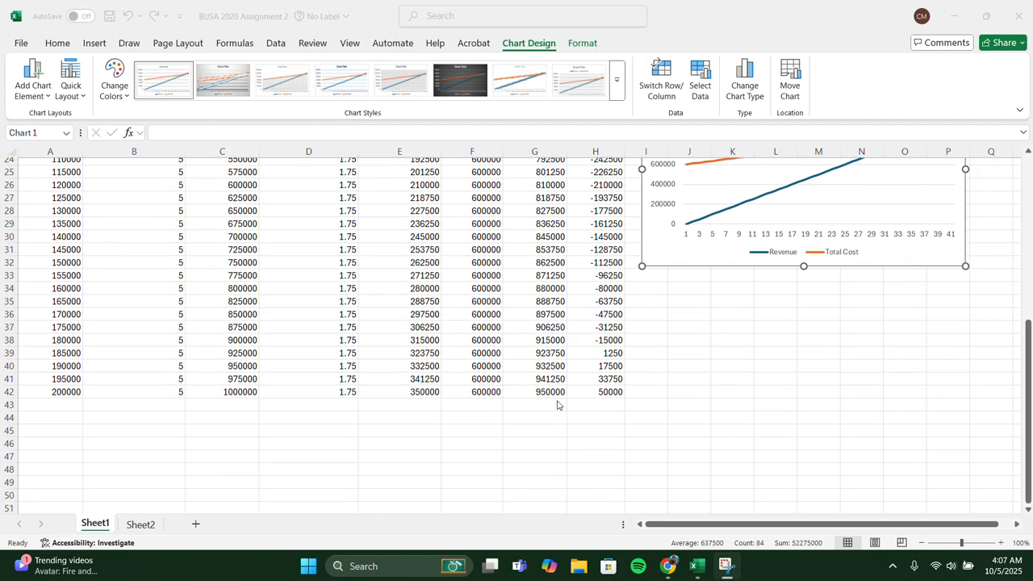
{"action": "scroll", "coordinate": [638, 392], "scroll_direction": "up", "scroll_amount": 8}
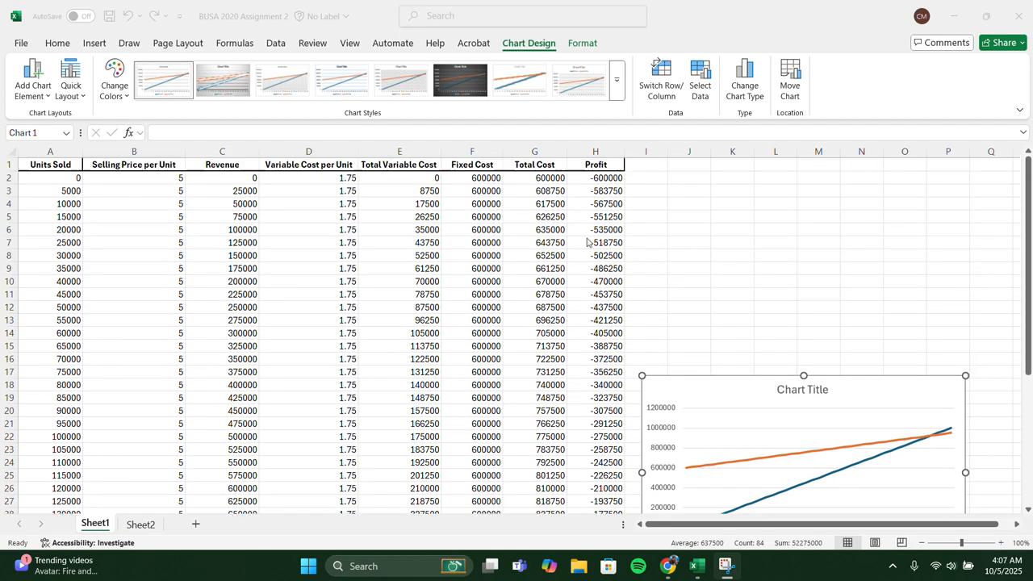
{"action": "scroll", "coordinate": [601, 303], "scroll_direction": "down", "scroll_amount": 6}
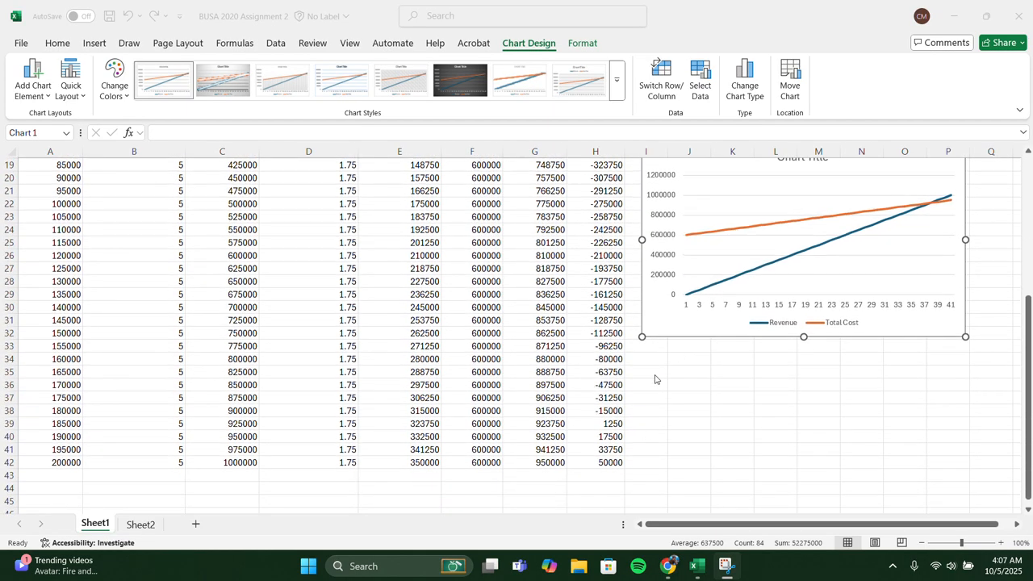
{"action": "key", "text": "alt+Tab"}
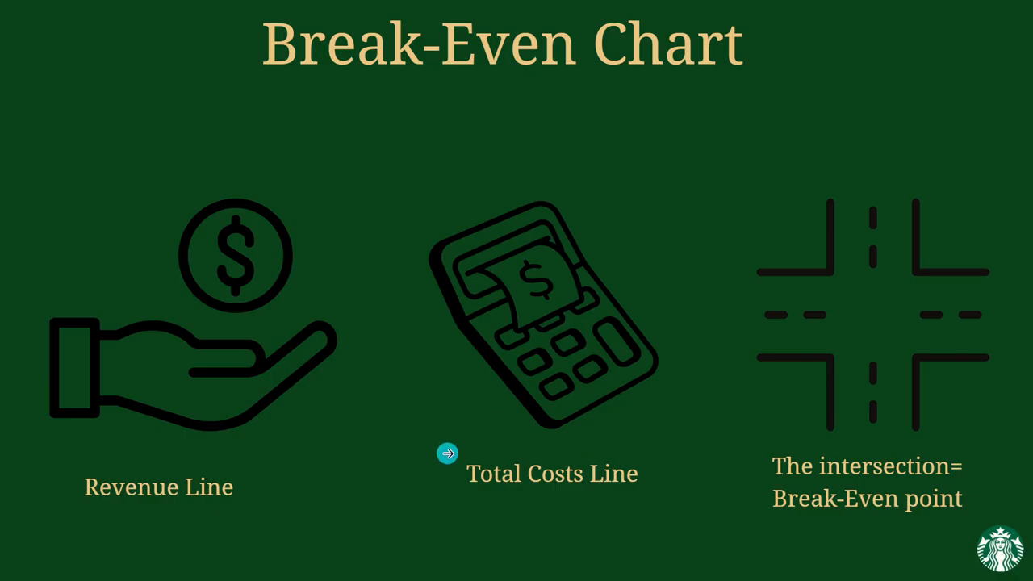
{"action": "left_click", "coordinate": [448, 454]}
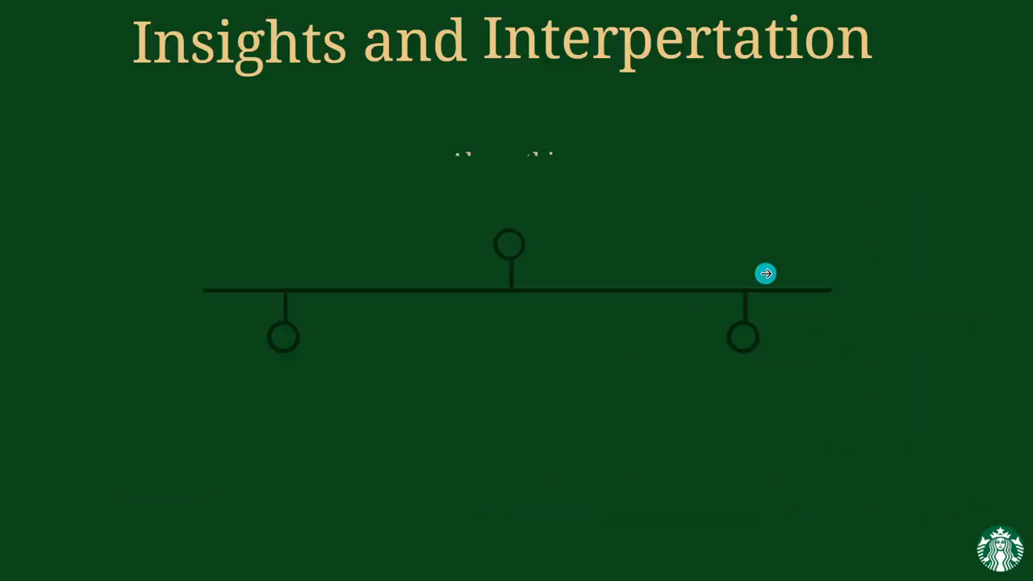